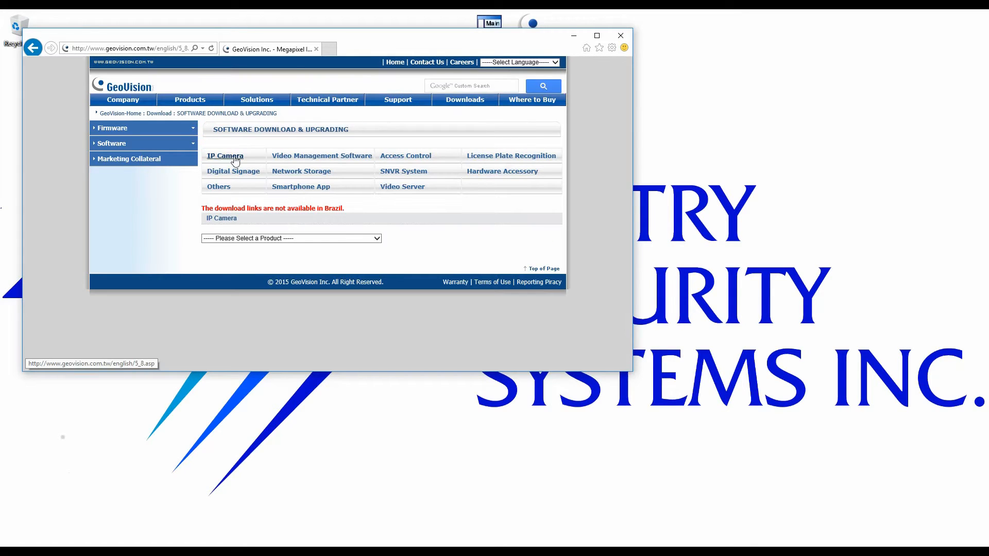
Choose the GV-DVR/NVR product downloads and request the V8640 download of GV-IP Device Utility
left_click(229, 239)
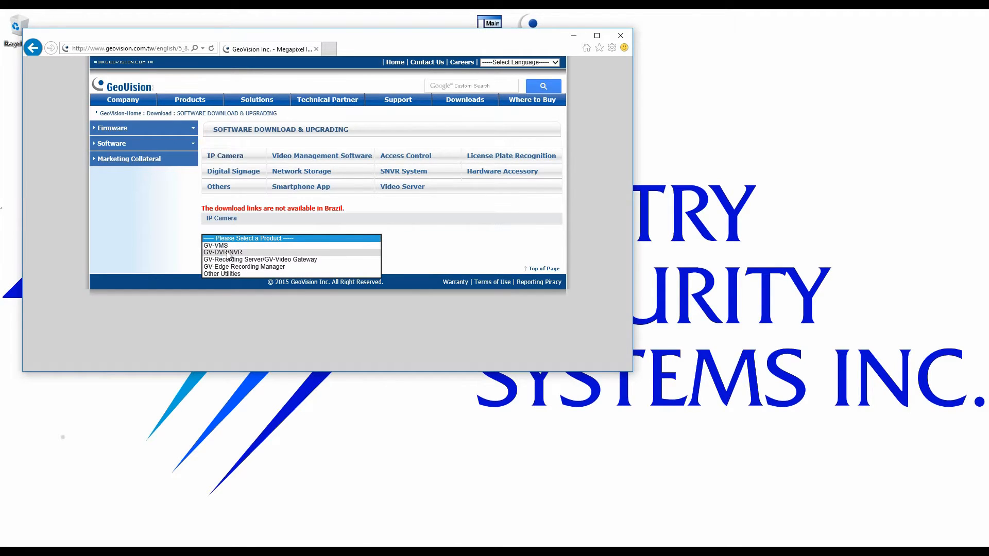
left_click(228, 253)
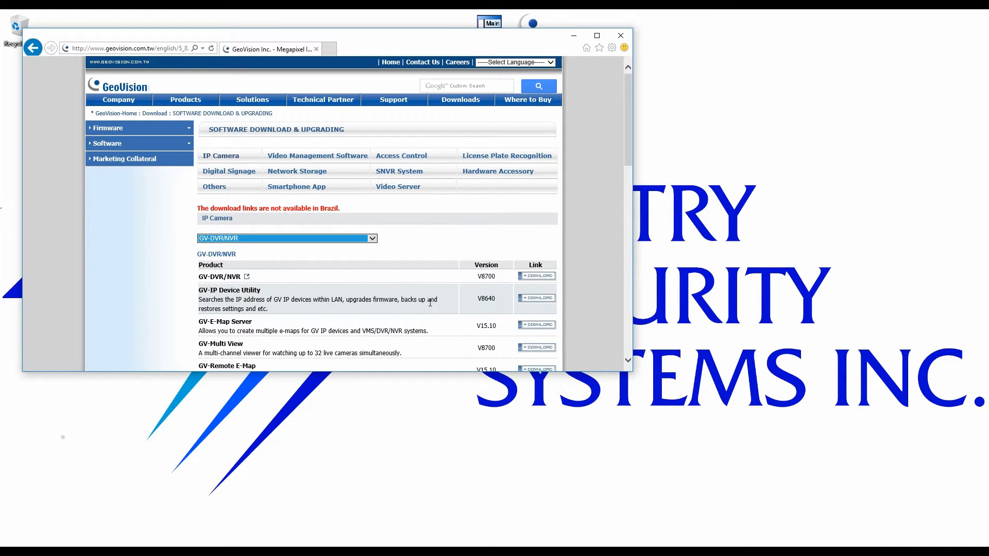
left_click(536, 298)
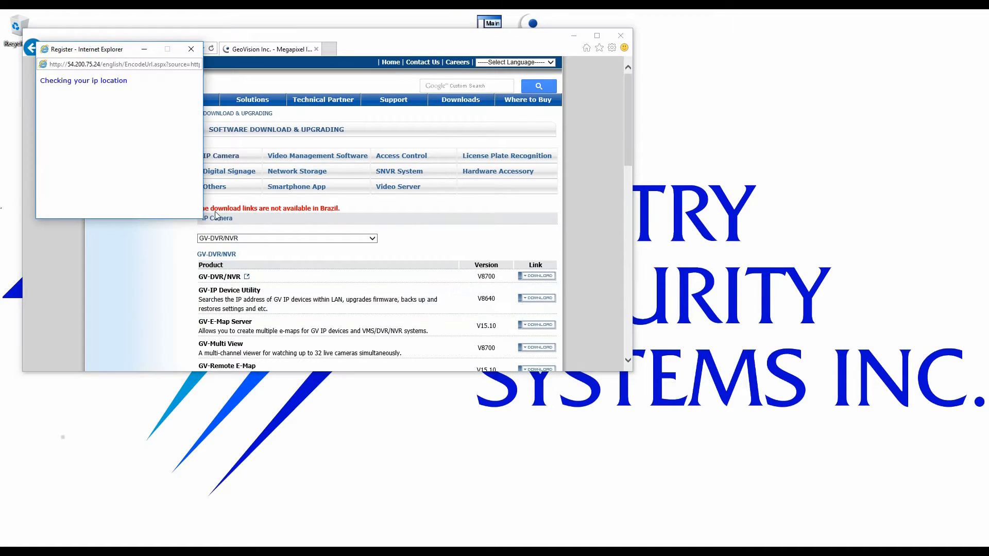
Enter the verification characters shown in the registration window and submit them to start the utility download
left_click(111, 94)
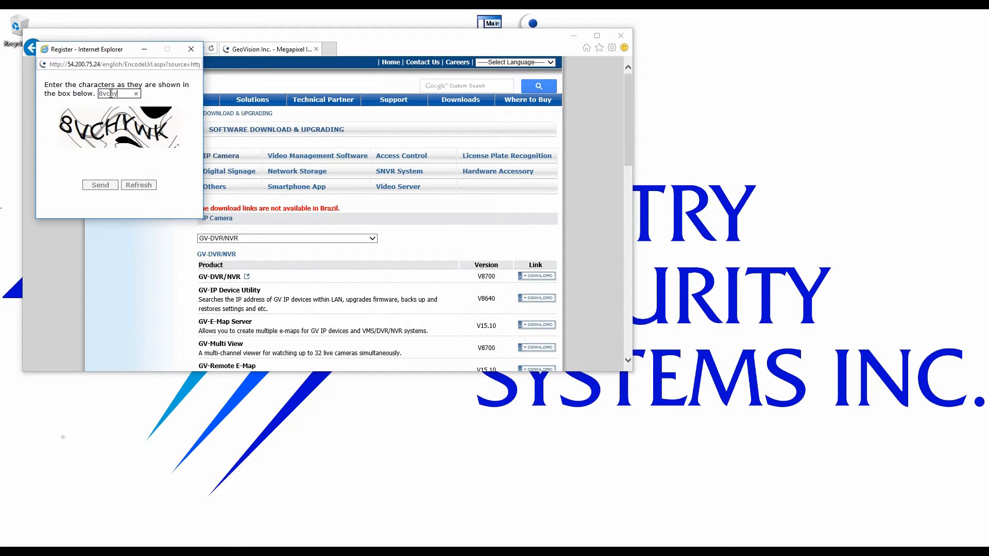
left_click(98, 185)
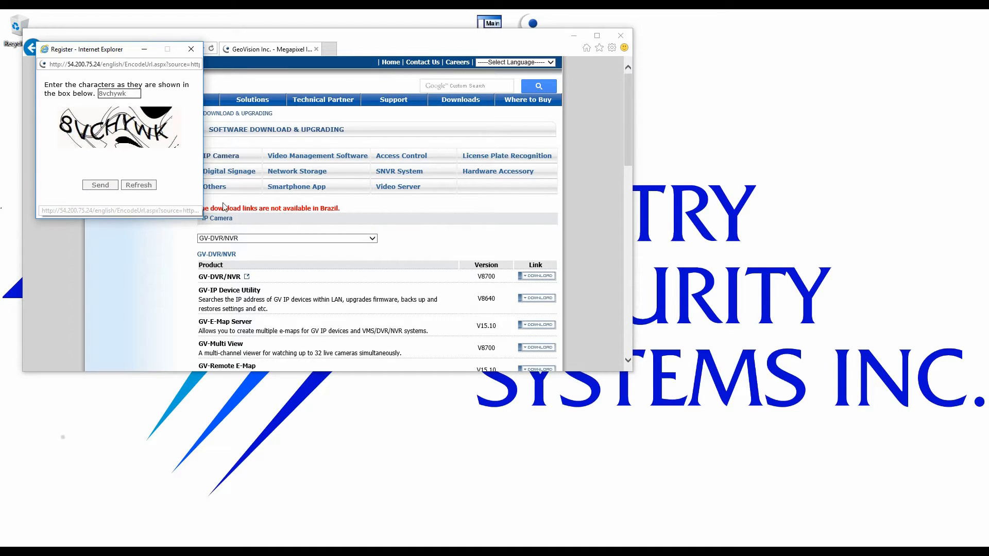
left_click(187, 208)
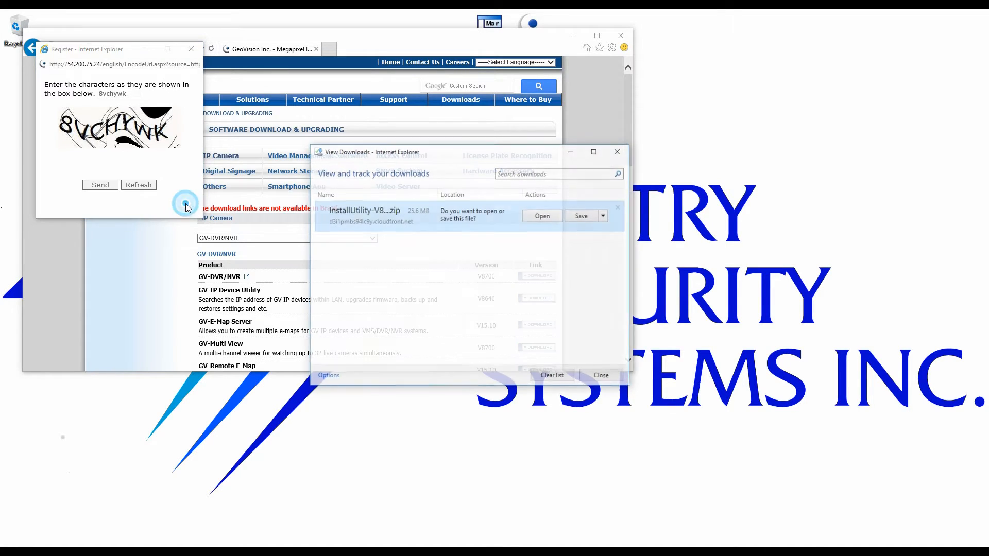
Save the downloaded zip archive to the Desktop as InstallUtility-V8640
left_click(604, 216)
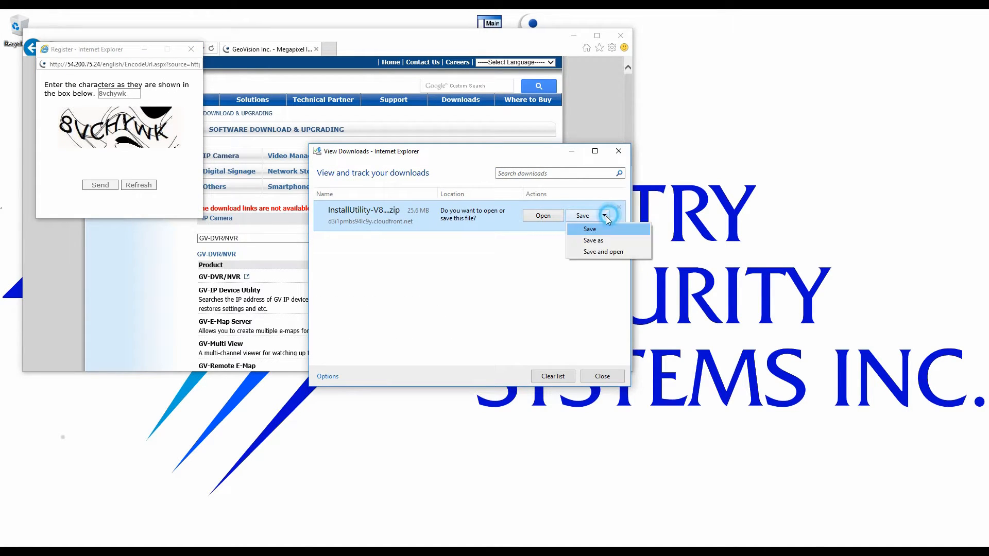
left_click(601, 244)
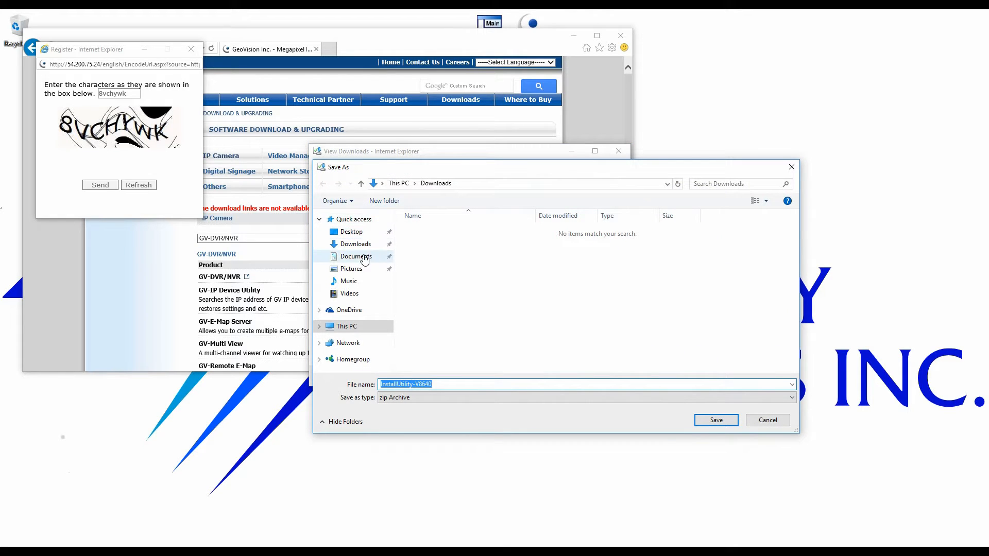
left_click(350, 231)
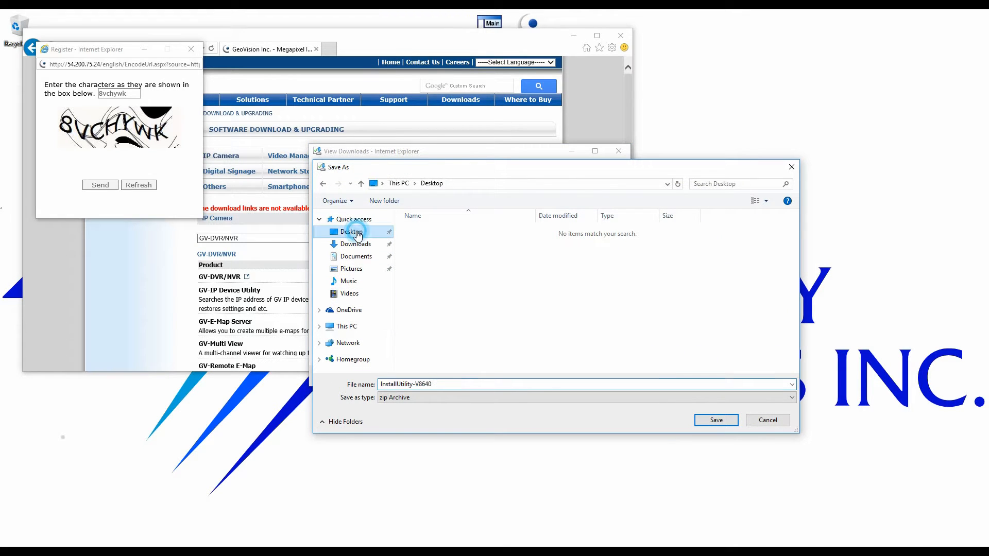
left_click(702, 426)
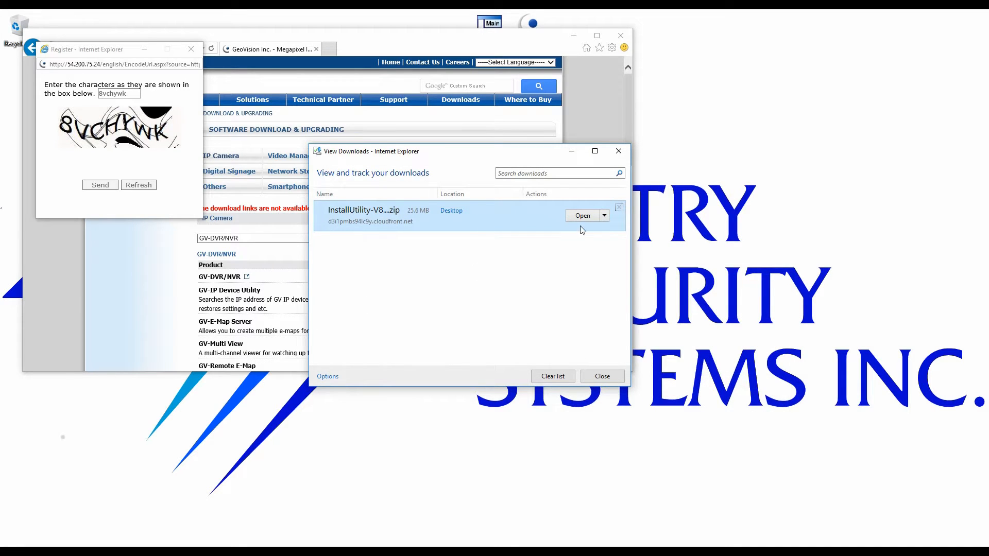
Close the downloads list, the registration window and the browser
left_click(617, 157)
left_click(197, 48)
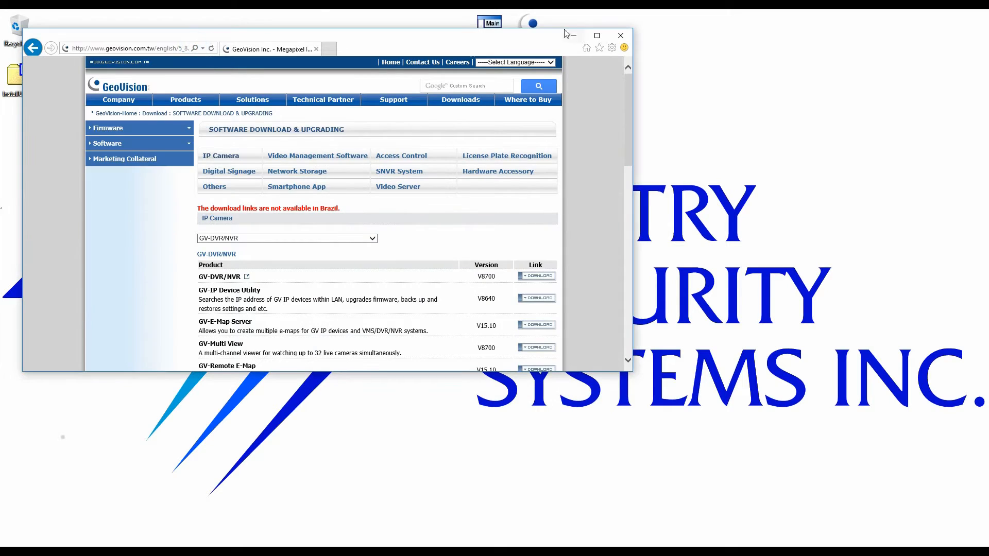
left_click(619, 36)
Extract the InstallUtility-V8640 archive into its own folder on the desktop and open that folder
right_click(29, 82)
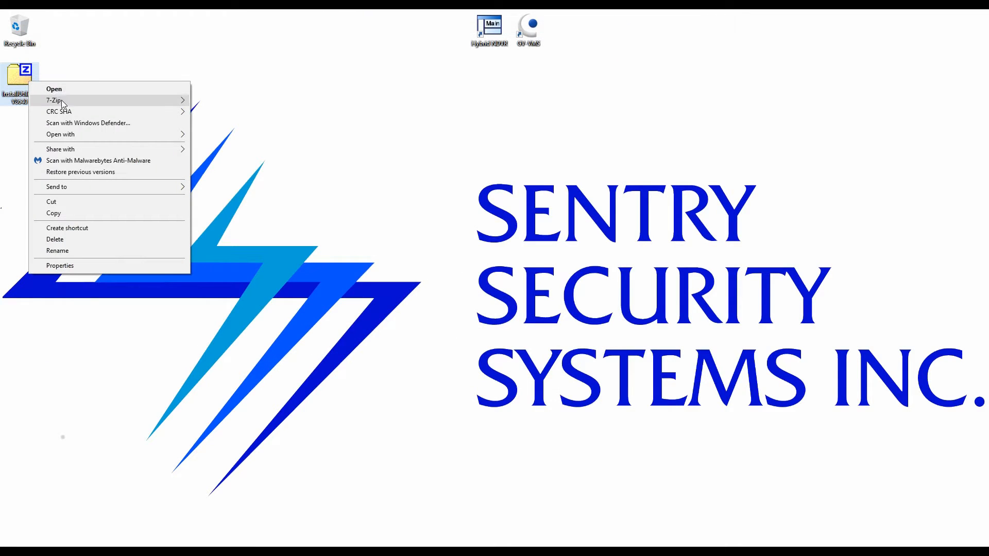
mouse_move(104, 101)
left_click(266, 147)
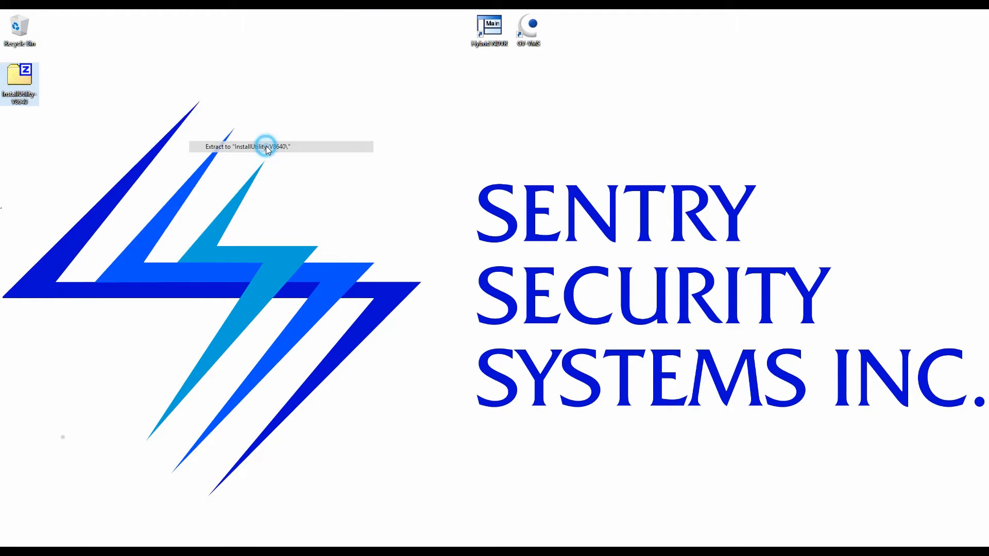
double_click(19, 129)
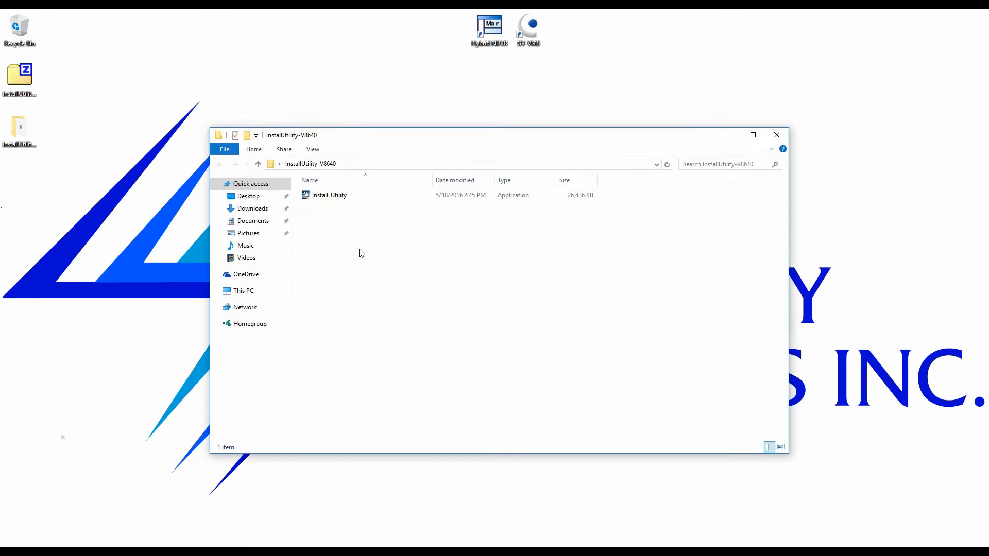
Run Install_Utility, accept the license agreement, install GV IP Device Utility in the default folder, and close the file window
double_click(344, 197)
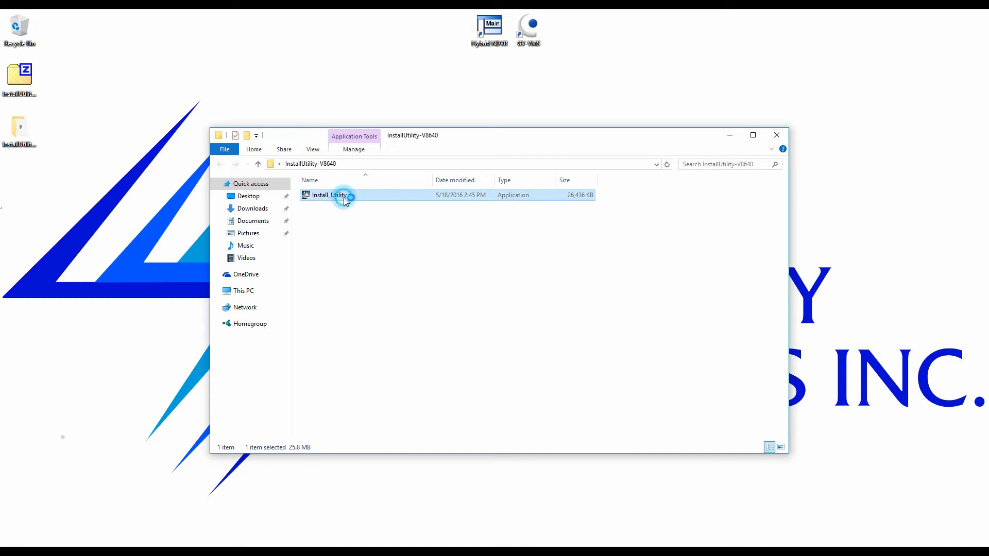
left_click(550, 327)
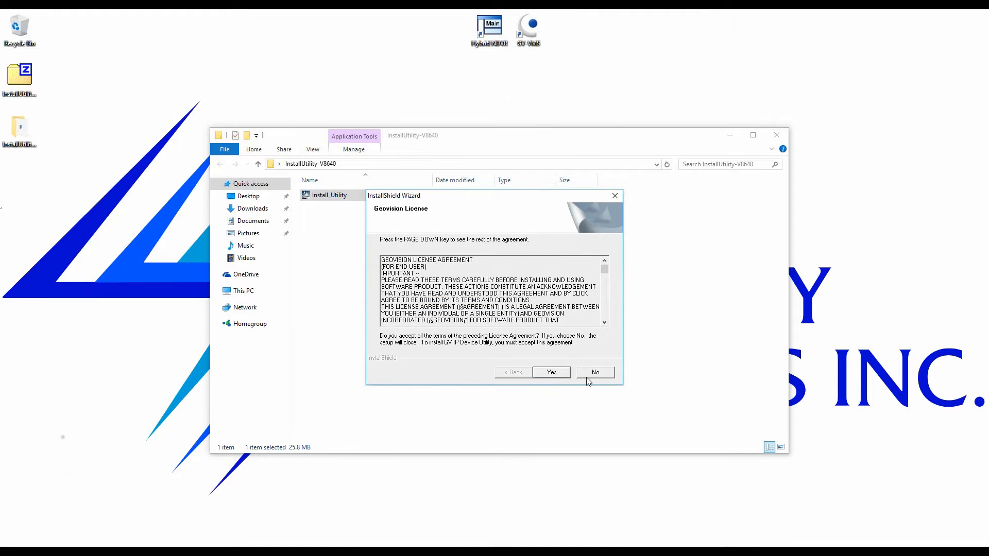
left_click(551, 372)
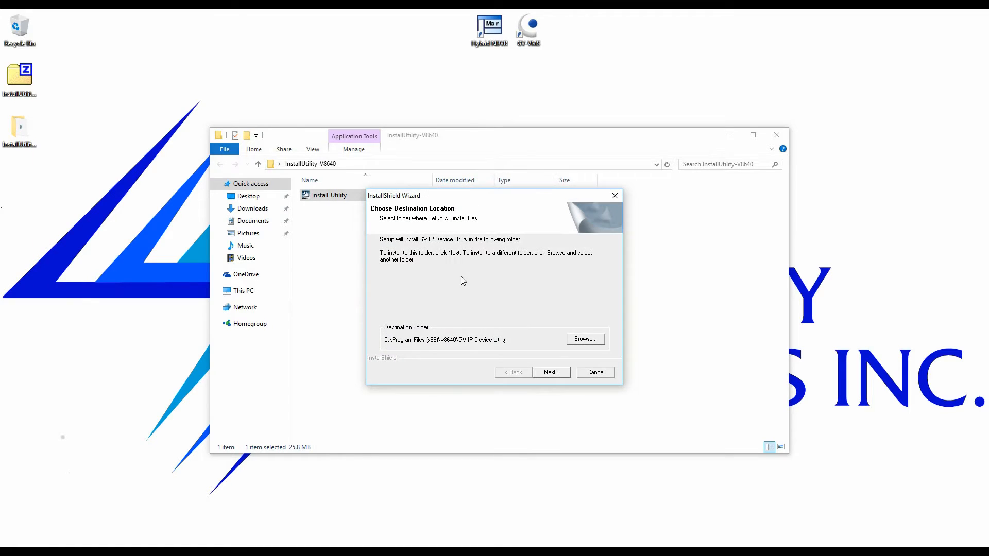
left_click(553, 376)
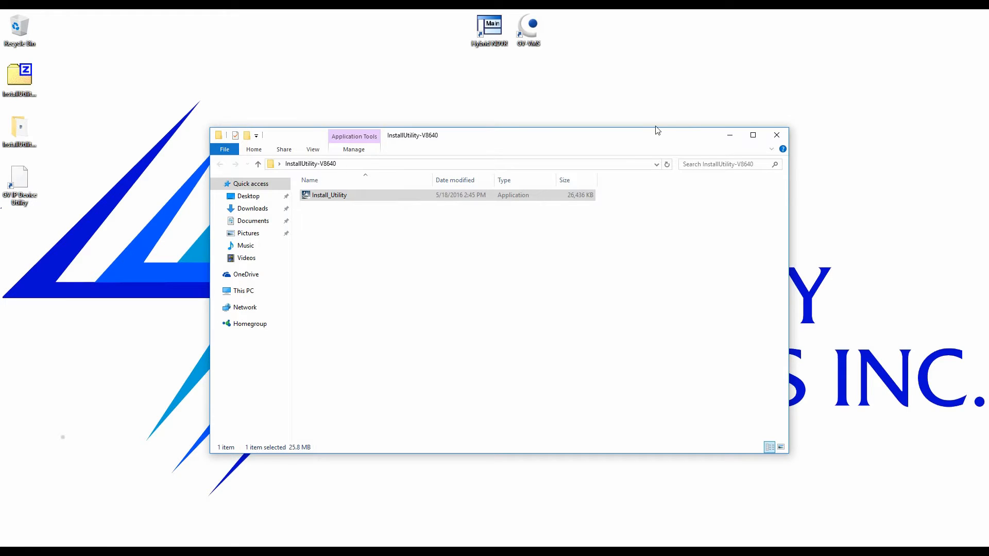
left_click(777, 134)
Move the GV IP Device Utility shortcut below the Hybrid NDVR shortcut and refresh the desktop
left_click_drag(20, 180, 506, 84)
right_click(487, 137)
left_click(520, 168)
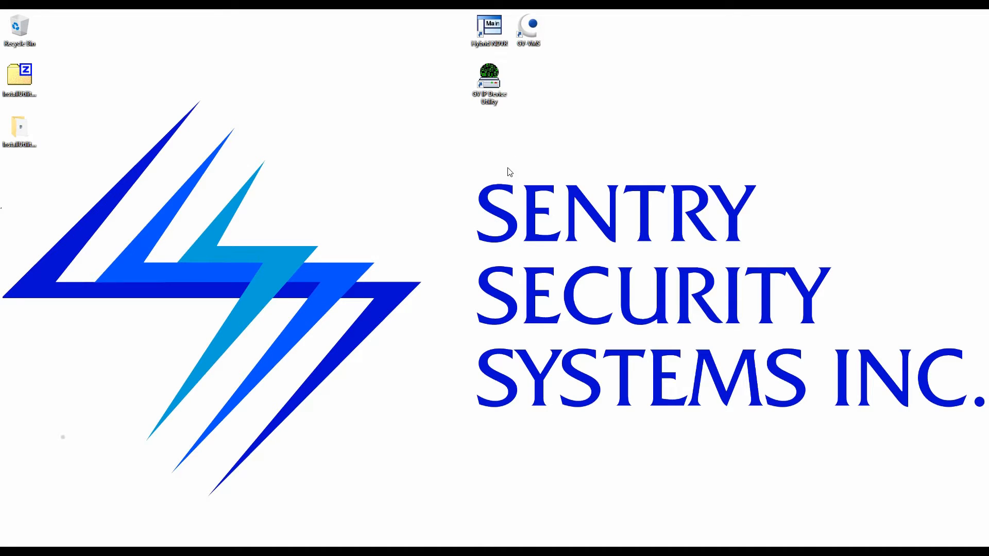
Launch GV IP Device Utility, open the settings of the GV-MFD320 camera and enter the login password
double_click(493, 95)
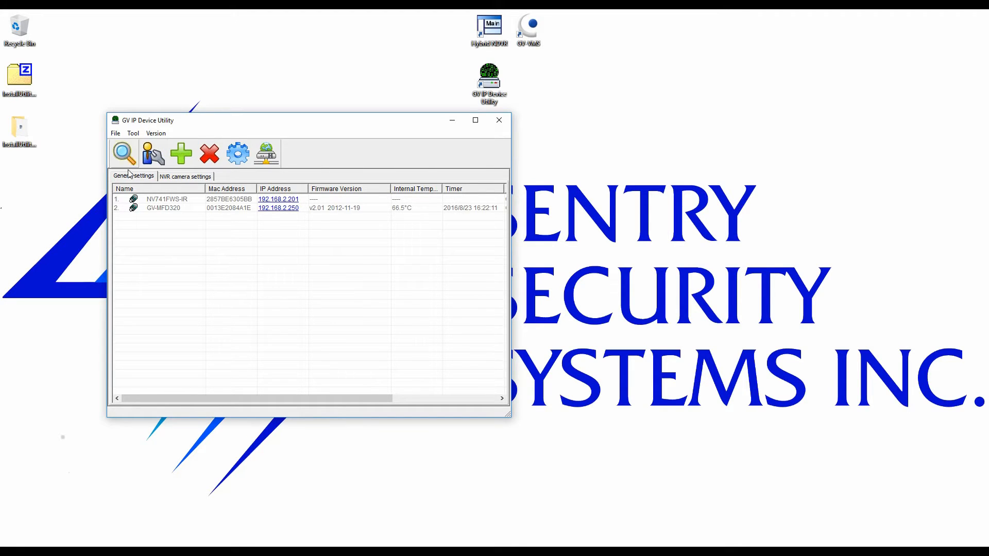
left_click(166, 209)
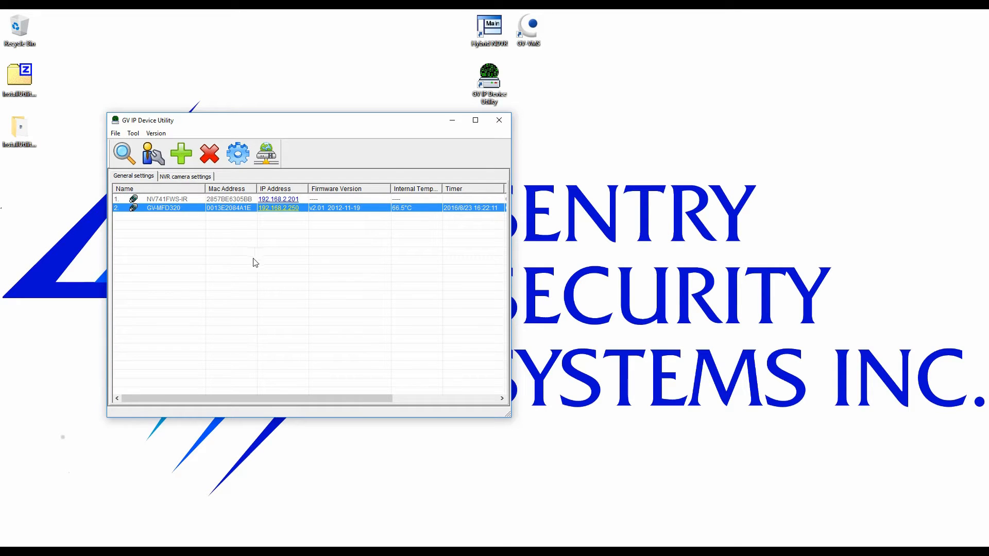
double_click(170, 206)
left_click(415, 220)
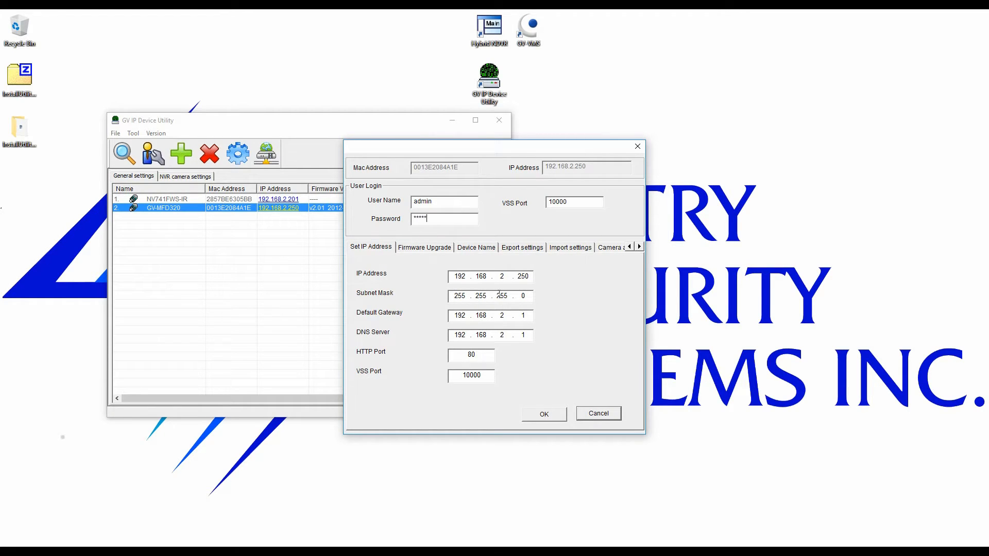
Check the camera's IP address field, cancel the settings dialog without changes and close the utility
double_click(514, 277)
left_click(598, 415)
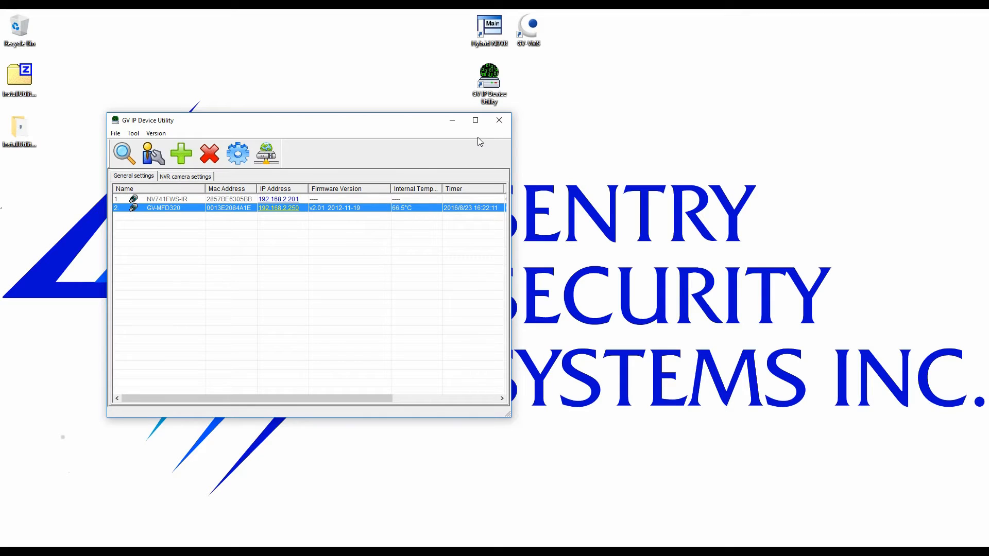
left_click(498, 122)
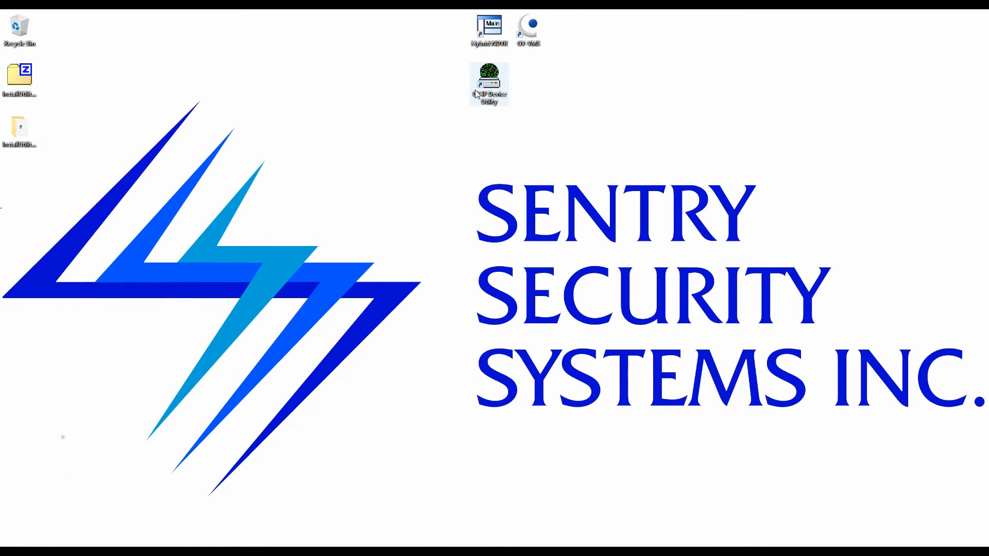
Switch to Hybrid NDVR, allow it to make changes to the PC, and open the IP camera device list
double_click(495, 35)
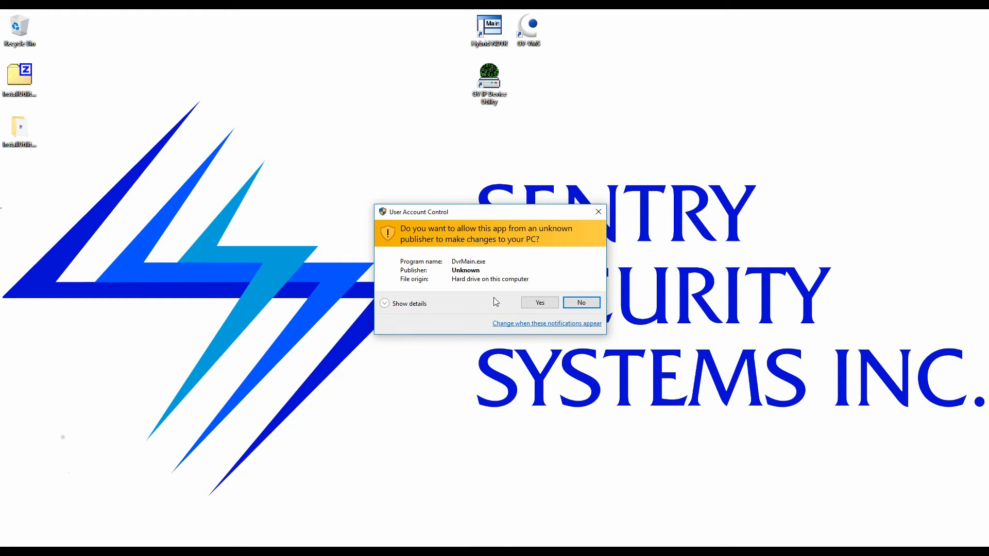
left_click(538, 305)
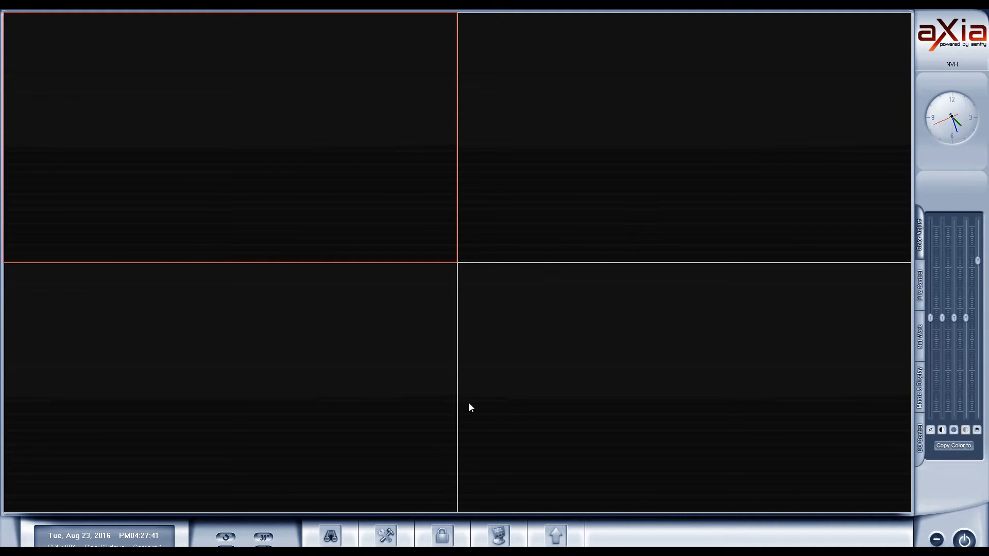
left_click(554, 537)
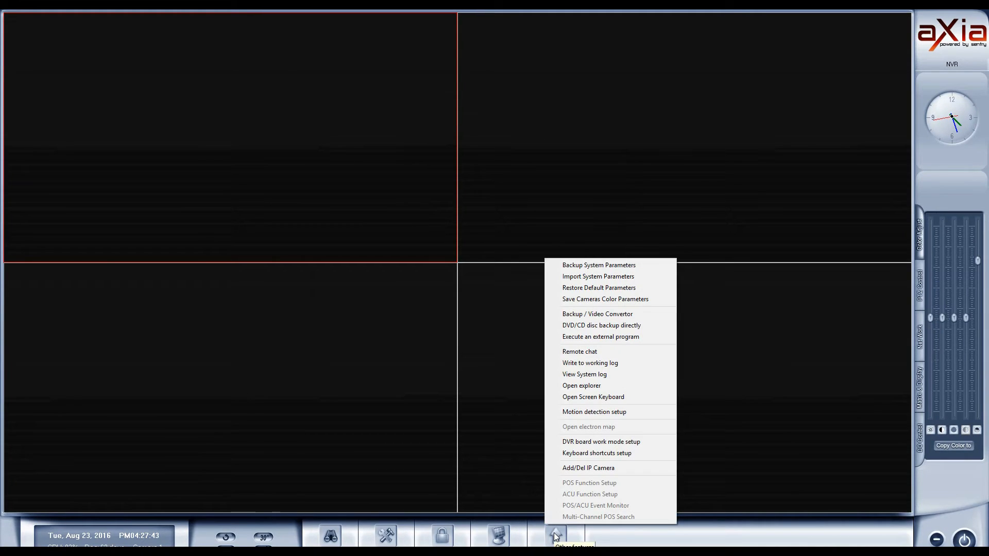
left_click(584, 468)
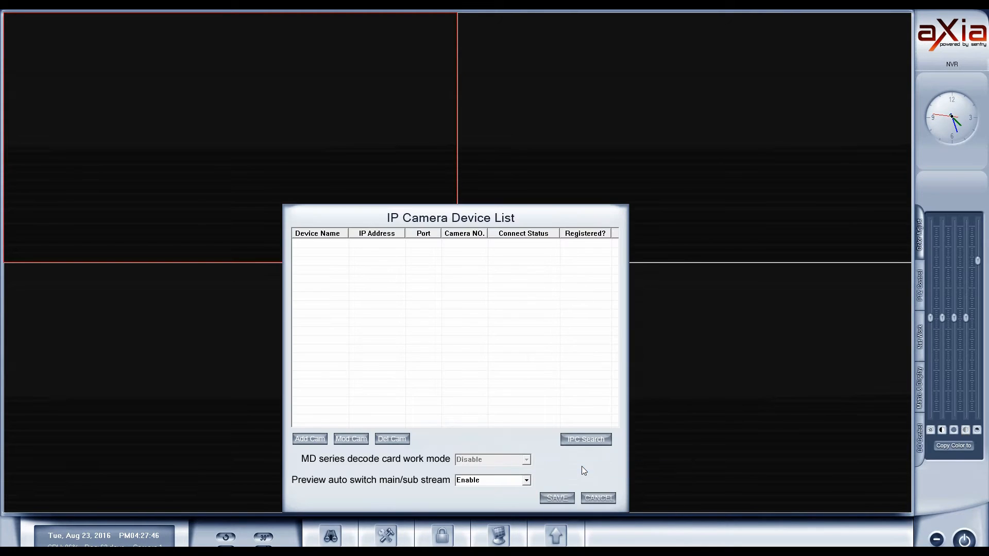
Start a new IP camera entry with server name Outdoor, IP address 192.168.2.250 and the login password
left_click(317, 440)
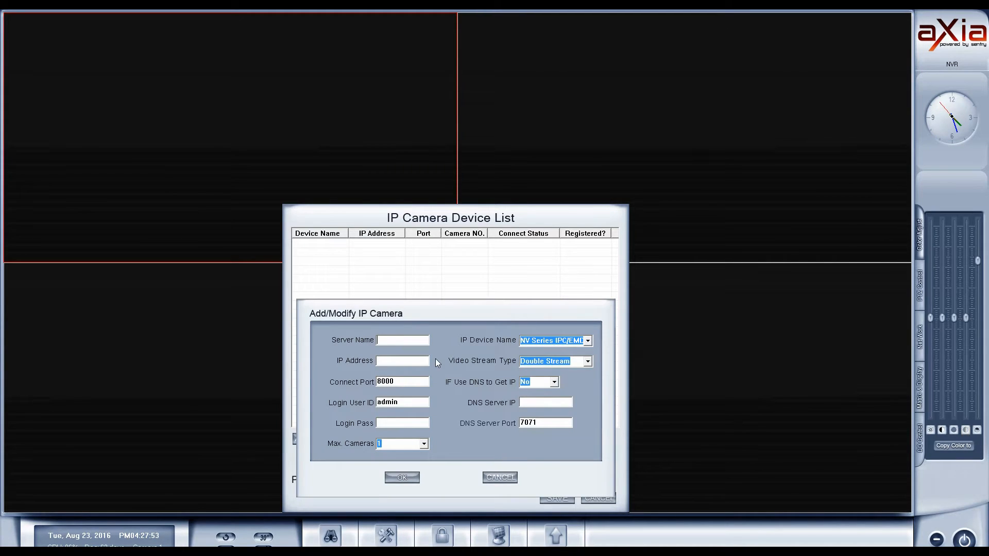
type("Outdoor")
left_click(396, 361)
type("192.168")
type(".2.2580")
type("*****")
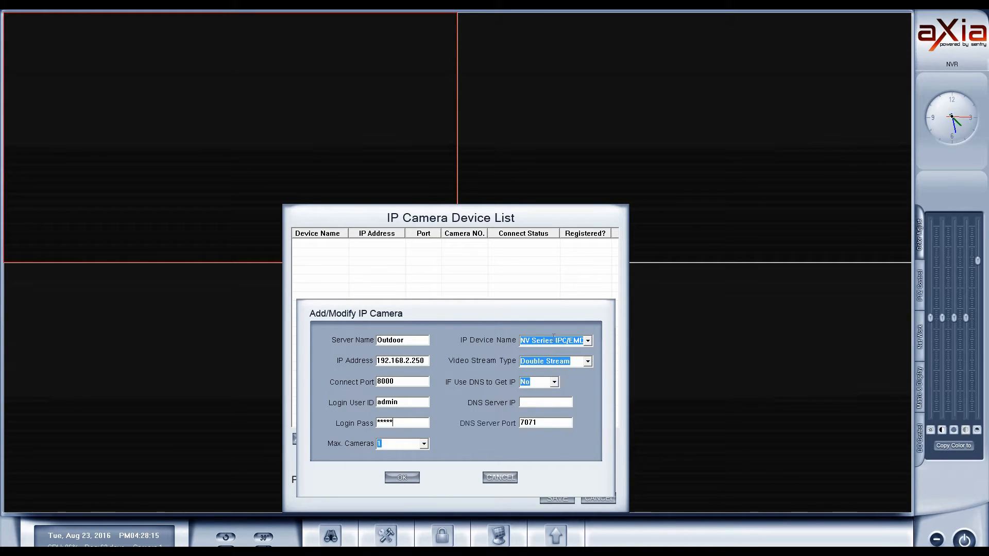
Set the camera's IP device name to the ONVIF_V2.3 protocol and add the camera to the device list
left_click(588, 341)
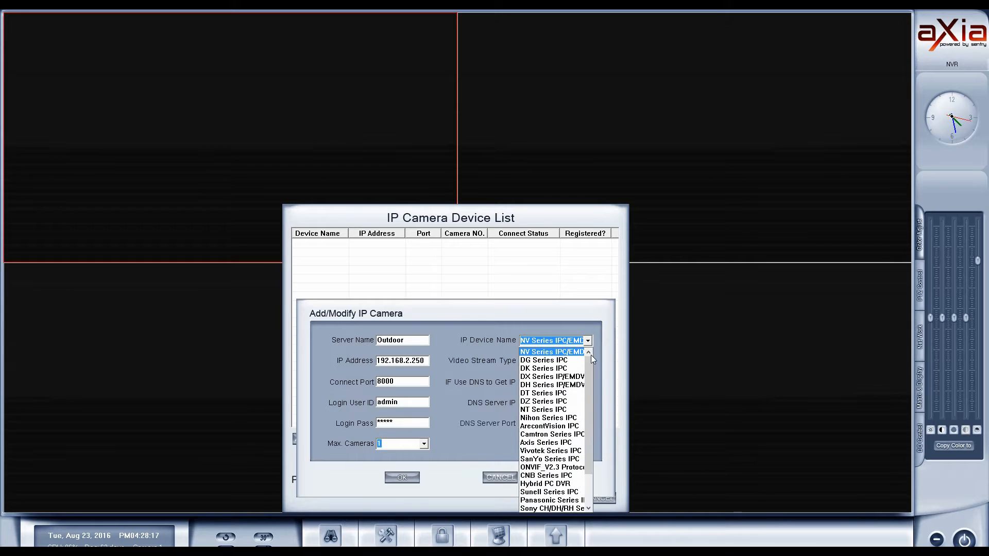
left_click_drag(588, 369, 586, 388)
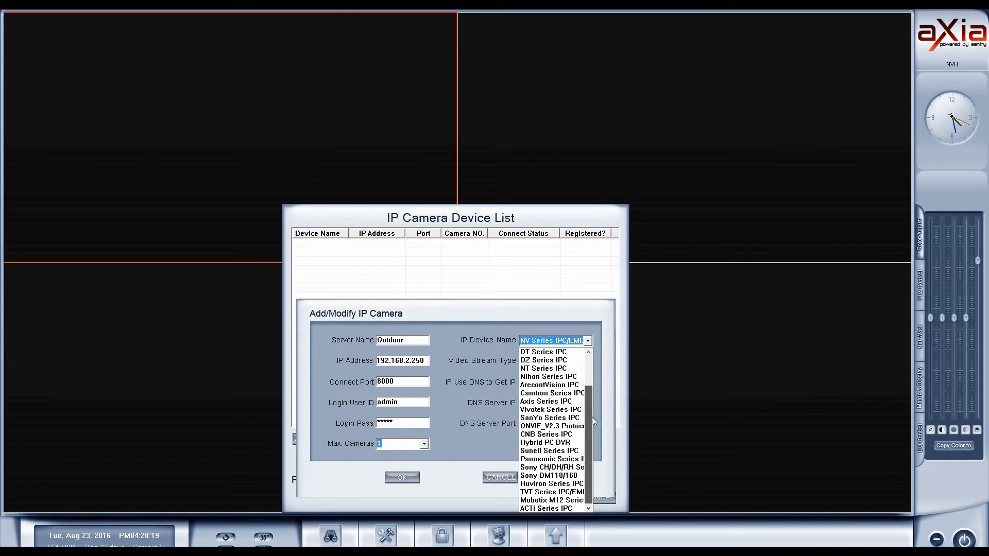
left_click(551, 427)
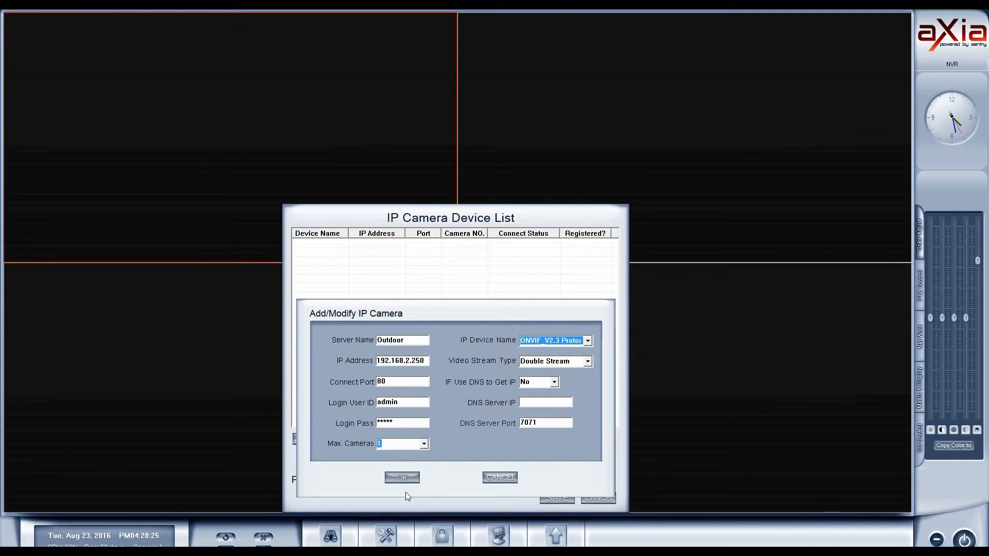
left_click(402, 478)
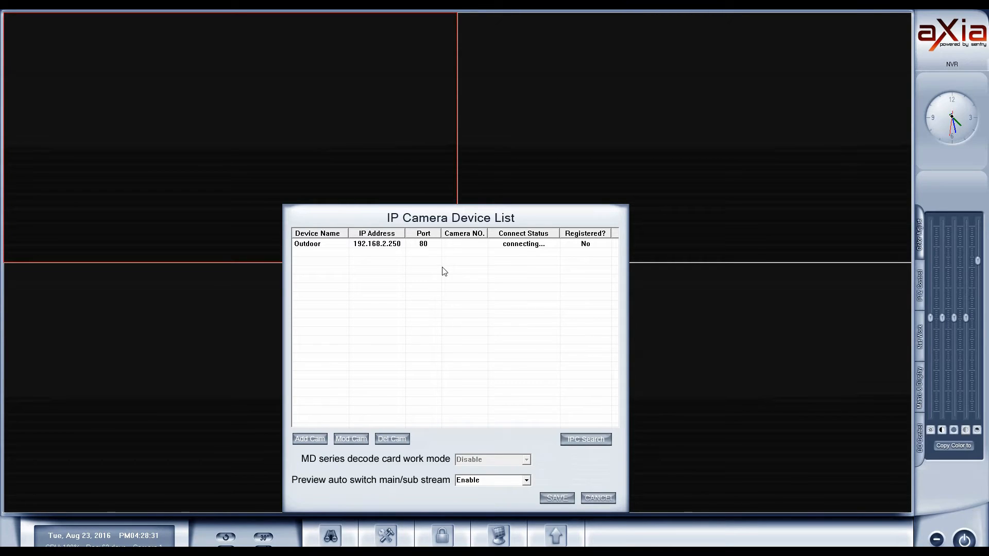
Select the Outdoor camera, save the IP camera device list and exit Hybrid NDVR
left_click(376, 247)
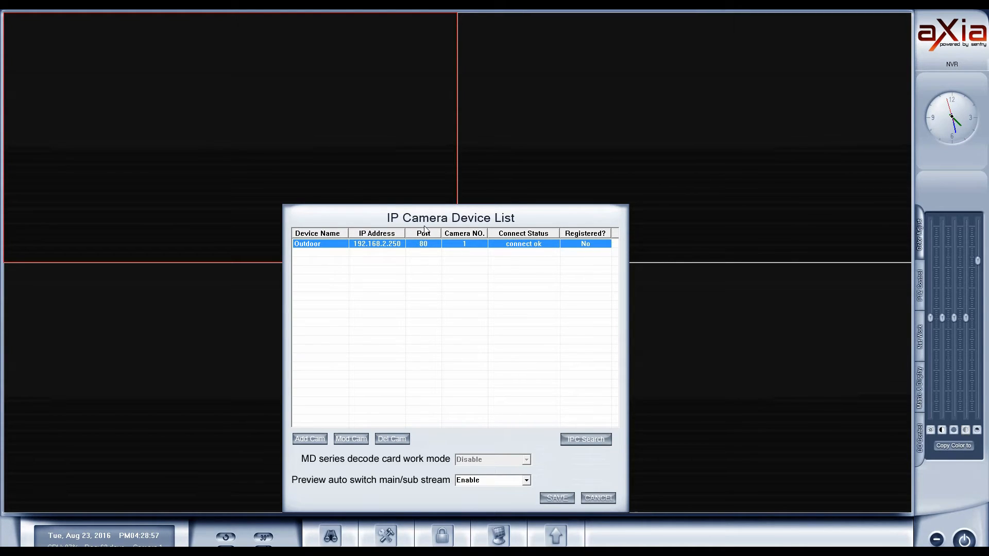
left_click(555, 496)
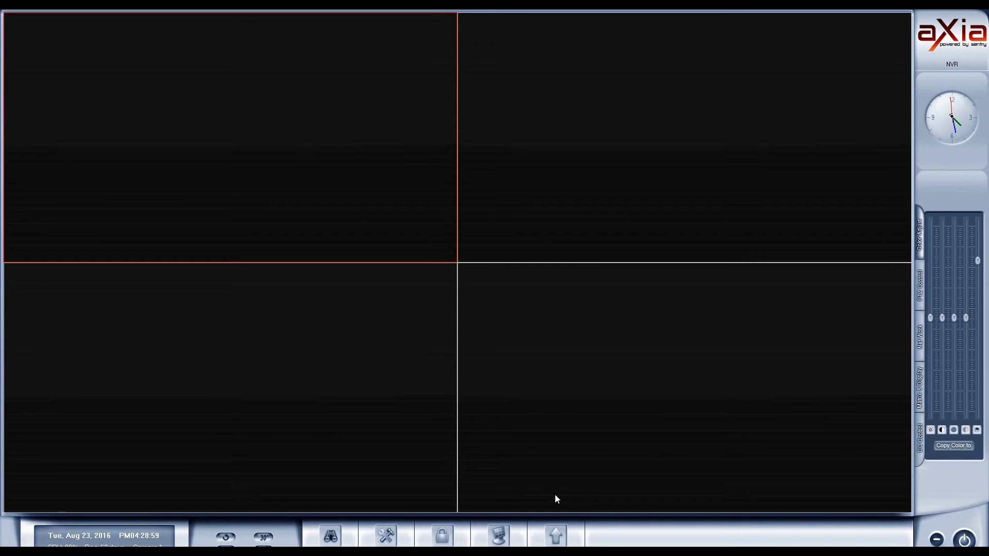
left_click(964, 539)
left_click(842, 494)
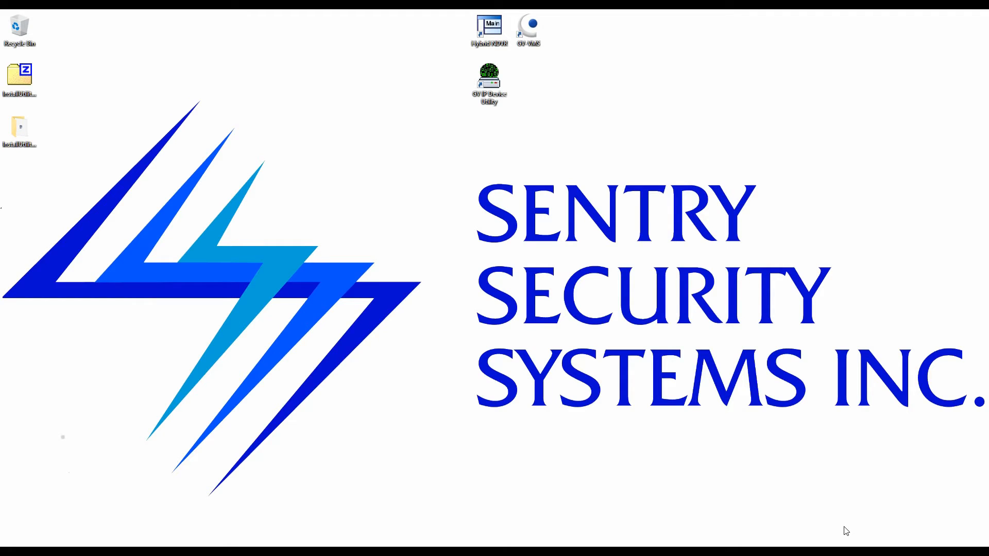
Place the DVSPass.dat file on the desktop and copy it
left_click_drag(648, 90, 294, 46)
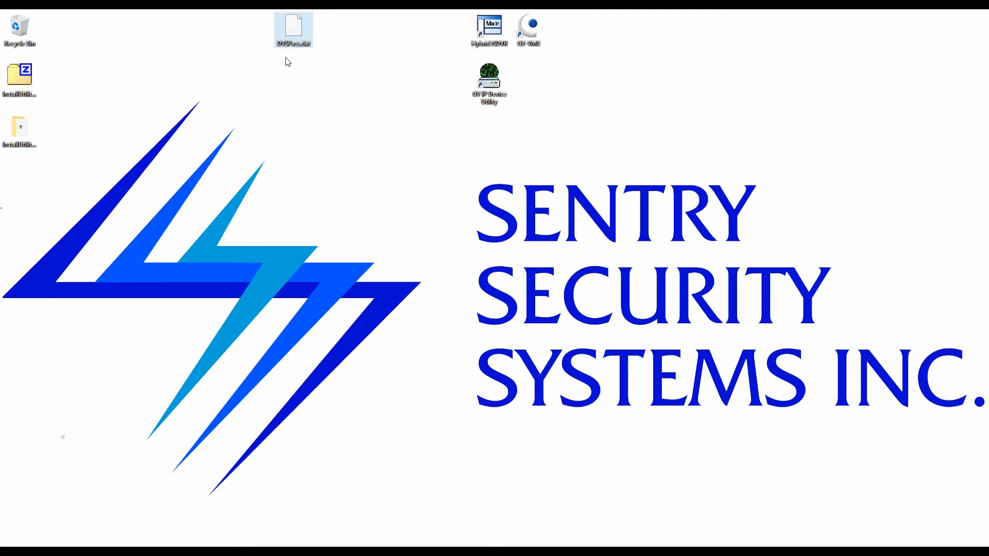
right_click(286, 35)
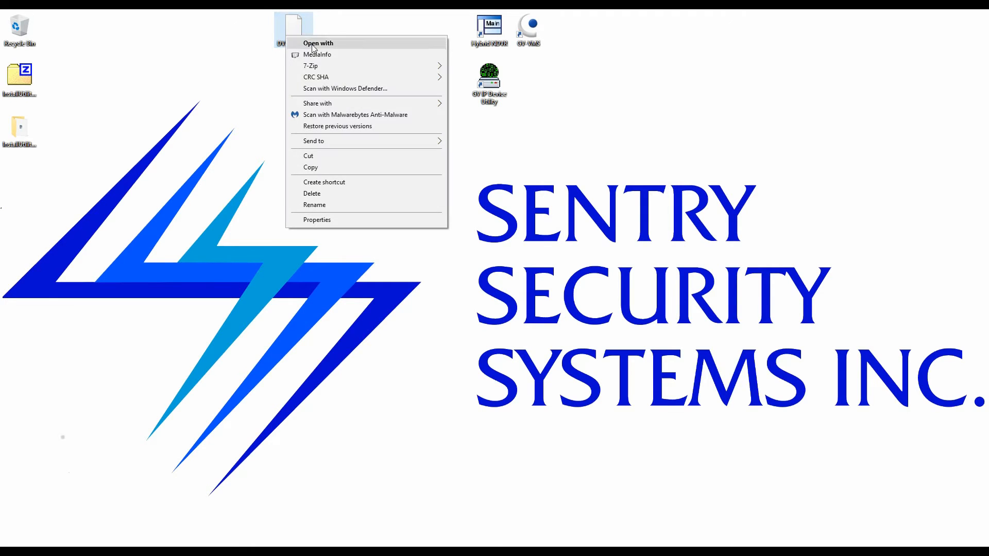
left_click(316, 167)
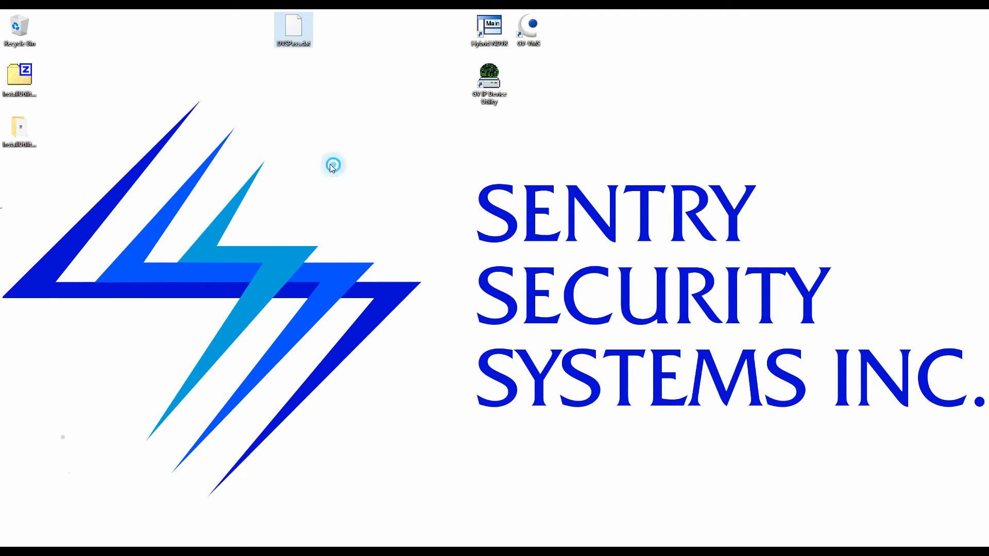
Open the Hybrid NDVR folder inside Program Files (x86) on the Windows SSD (C:) drive
double_click(20, 130)
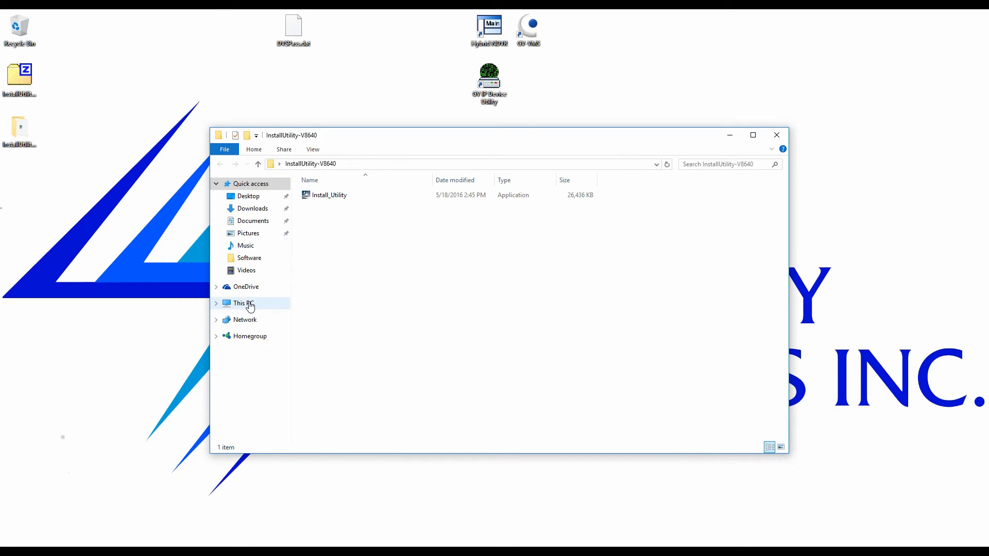
left_click(247, 304)
double_click(361, 279)
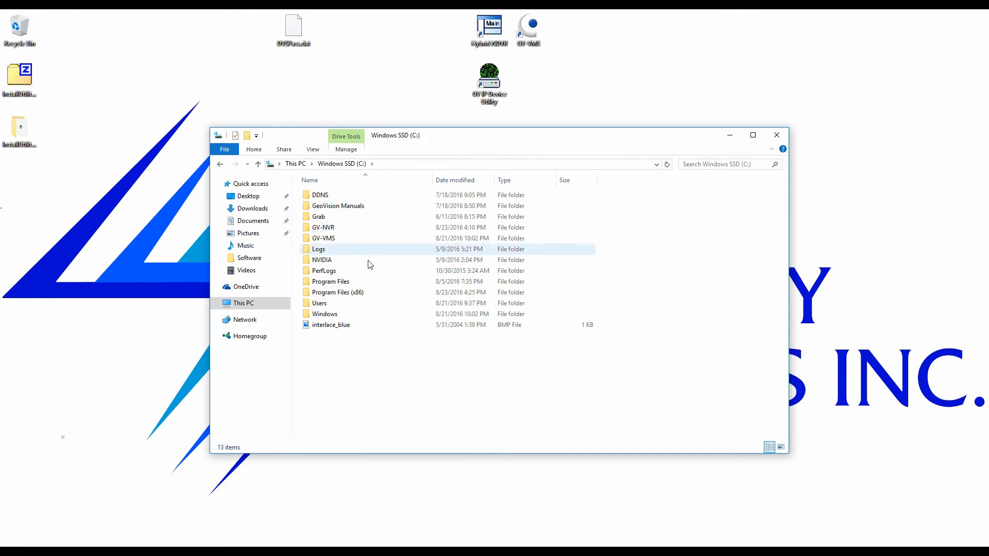
double_click(354, 292)
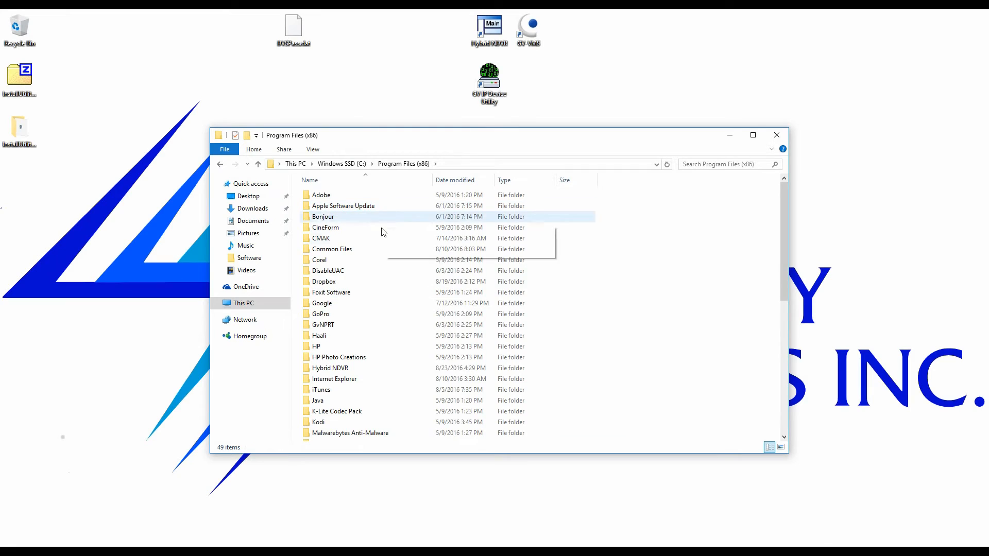
left_click(343, 369)
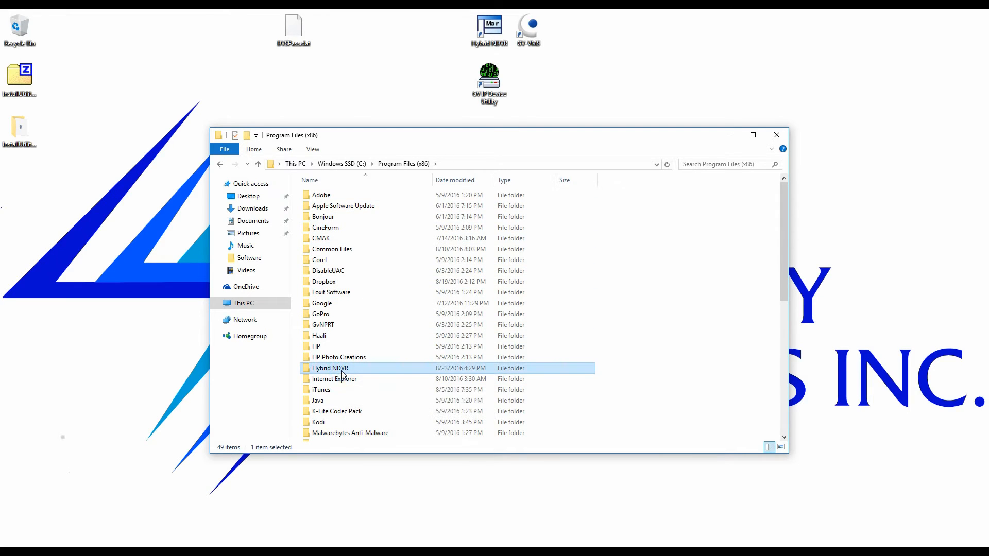
double_click(330, 368)
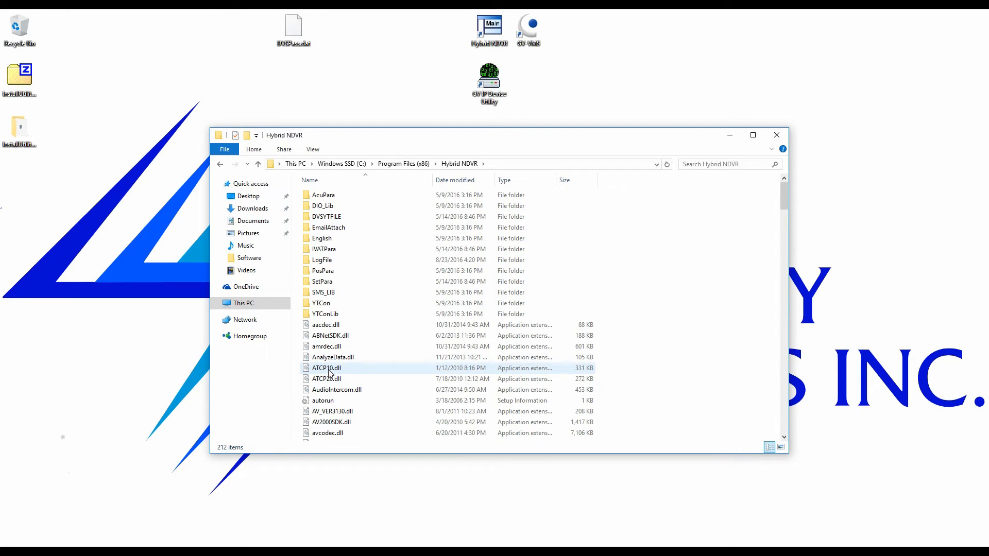
Paste DVSPass.dat into the Hybrid NDVR folder, replacing the existing file, and close the folder window
right_click(714, 355)
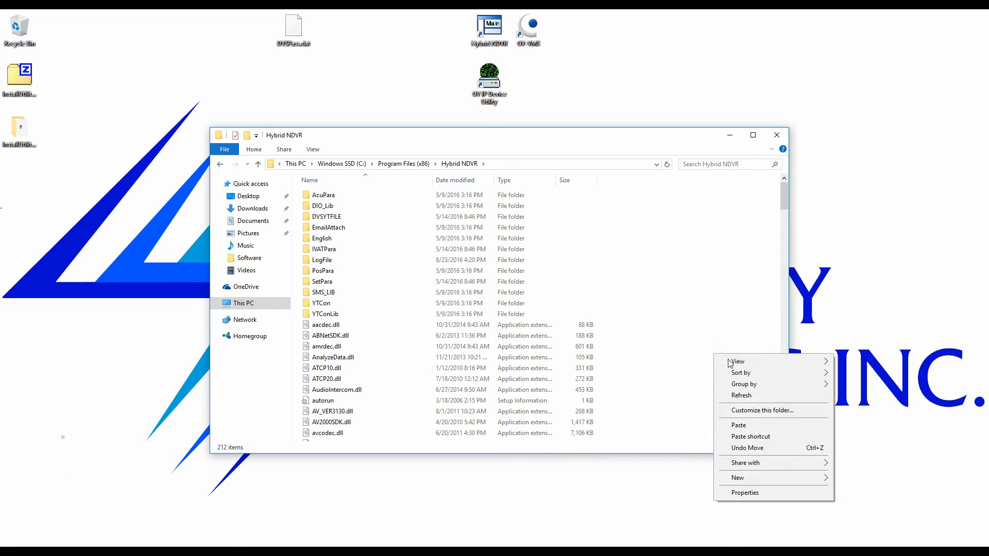
left_click(739, 425)
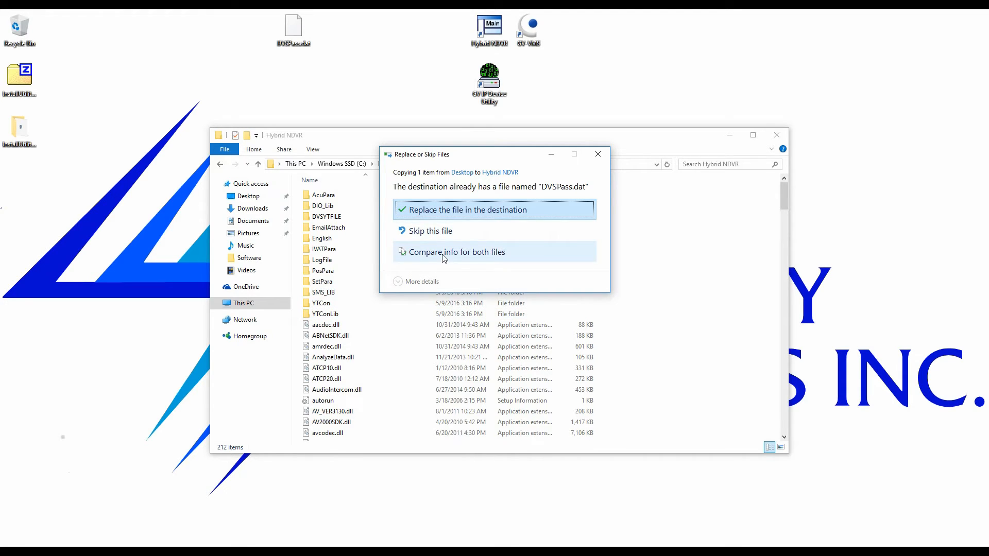
left_click(433, 210)
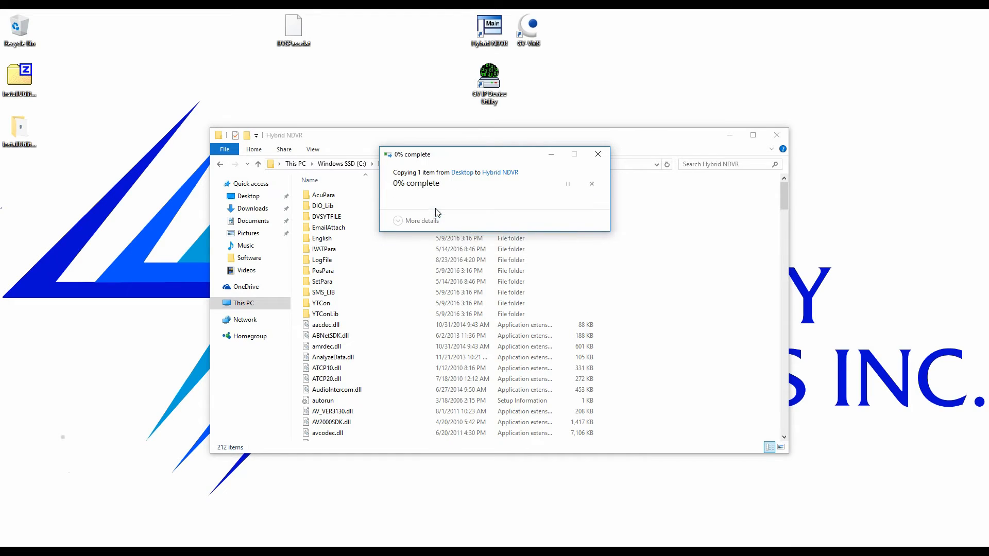
left_click(467, 226)
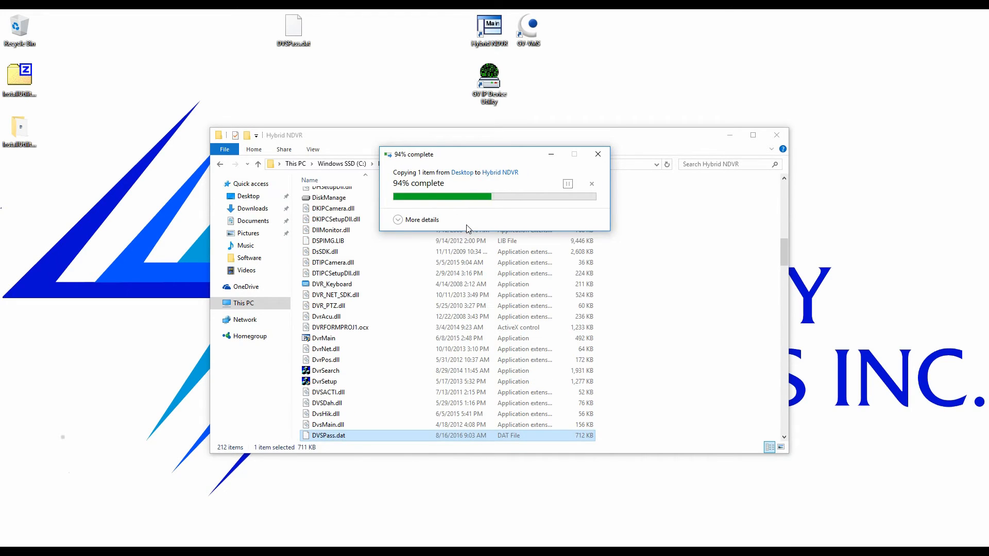
left_click(697, 252)
left_click(777, 135)
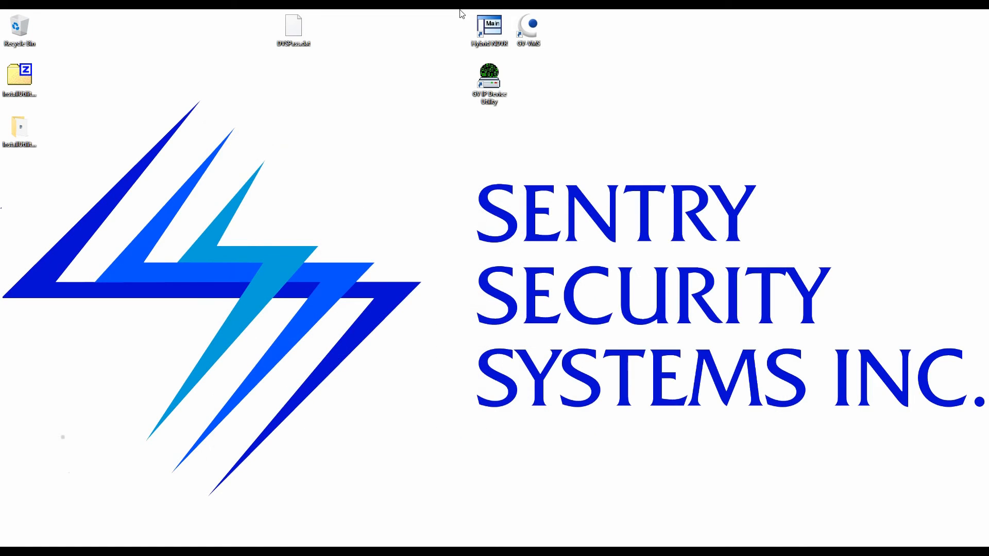
Relaunch Hybrid NDVR, allow it to make changes to the PC, and open the IP camera device list
double_click(489, 30)
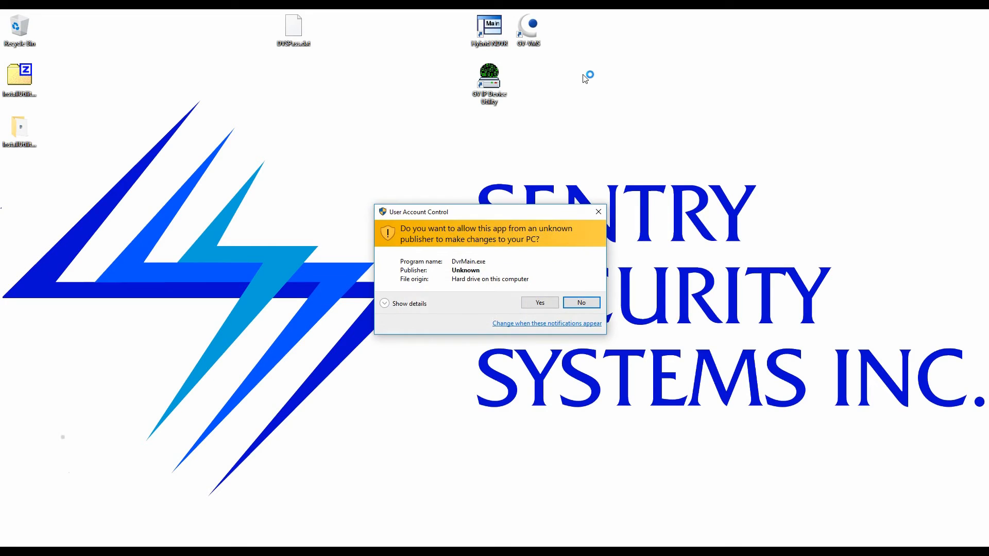
left_click(540, 303)
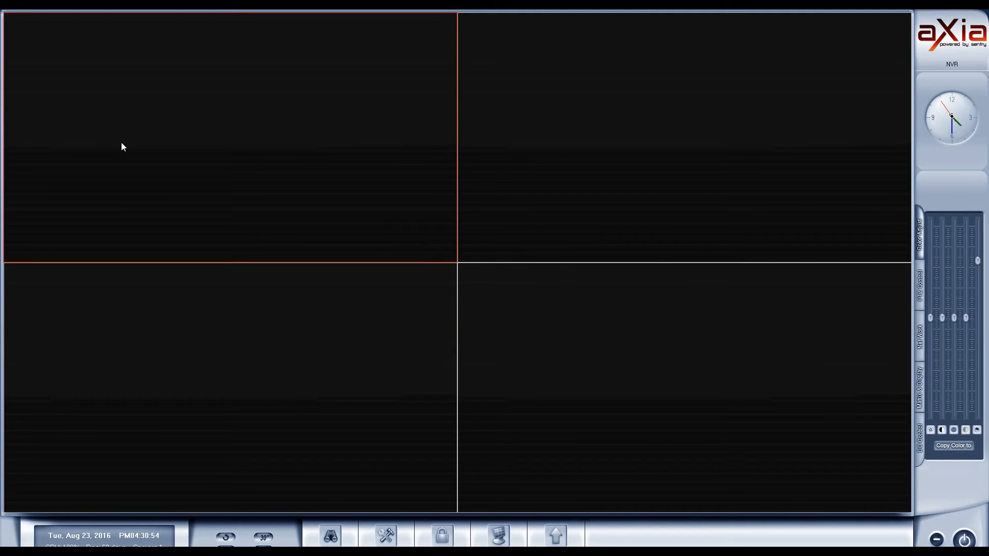
left_click(548, 525)
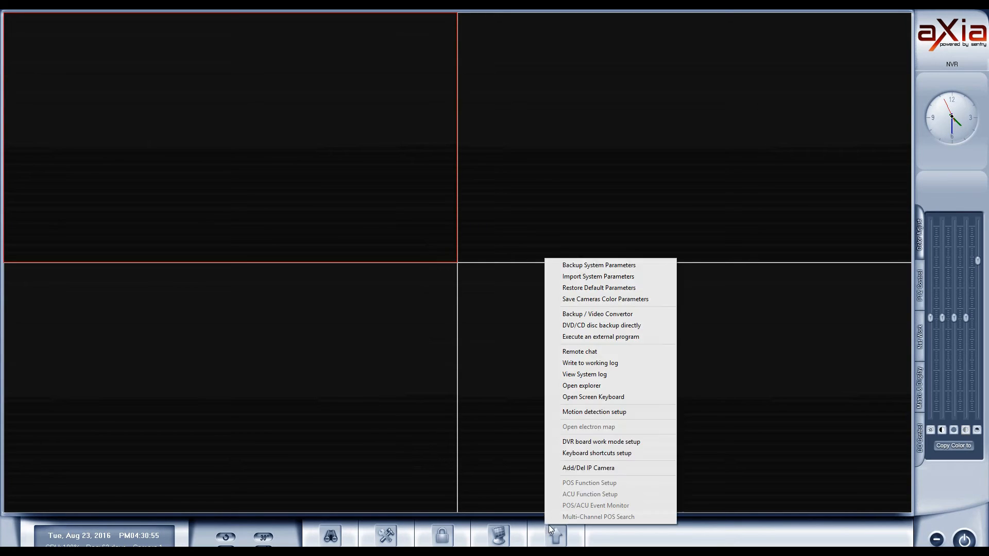
left_click(579, 468)
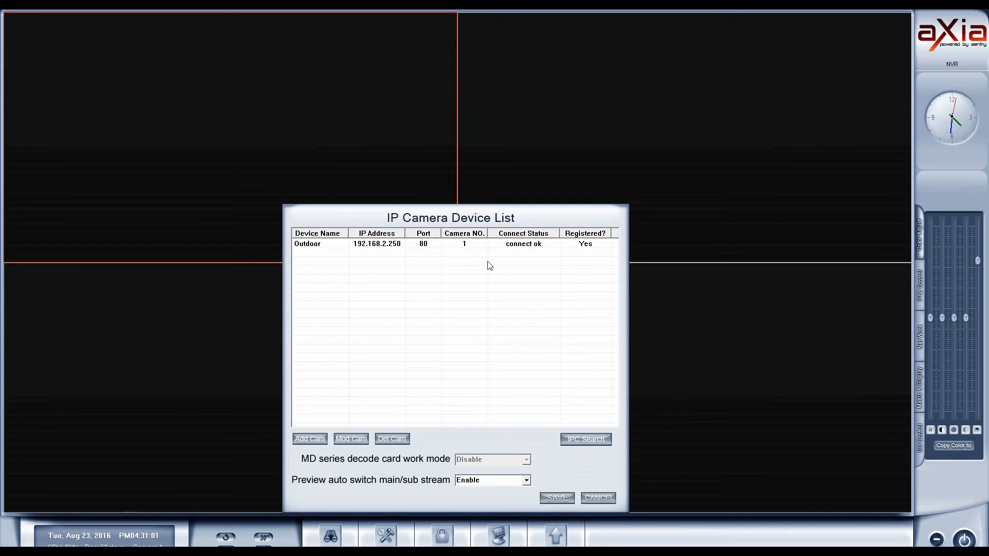
Check the Outdoor camera's registration status, save the device list and inspect the first channel's view enlarged
left_click(590, 245)
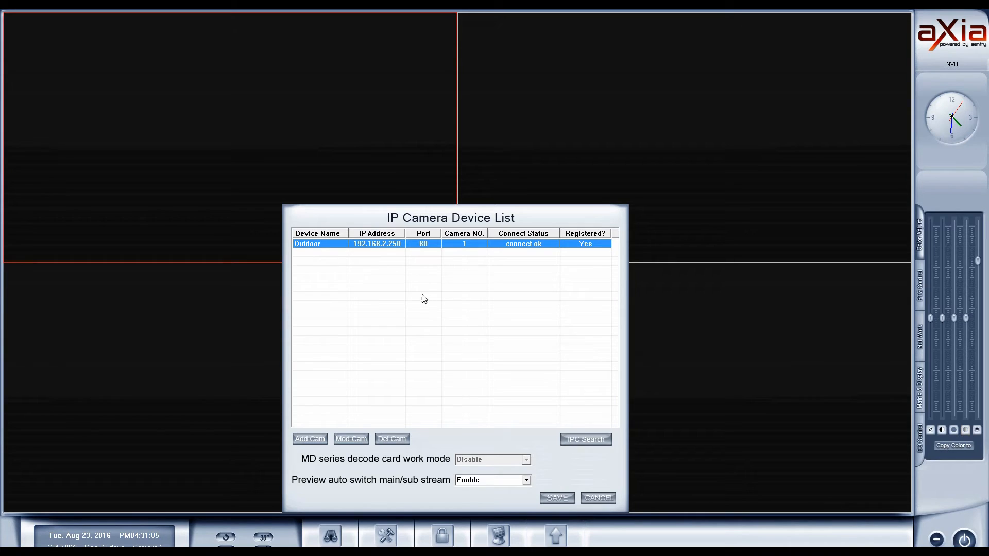
left_click(557, 498)
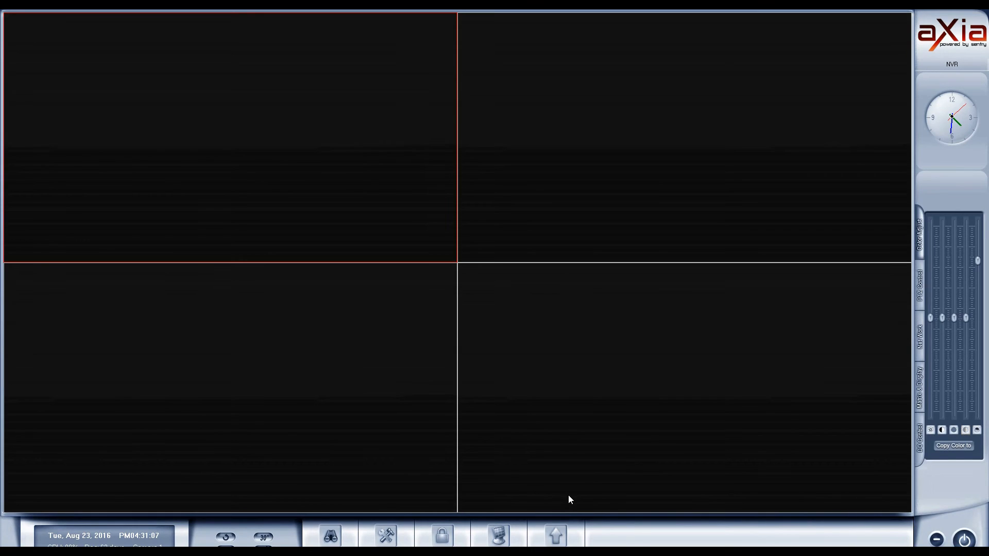
double_click(292, 196)
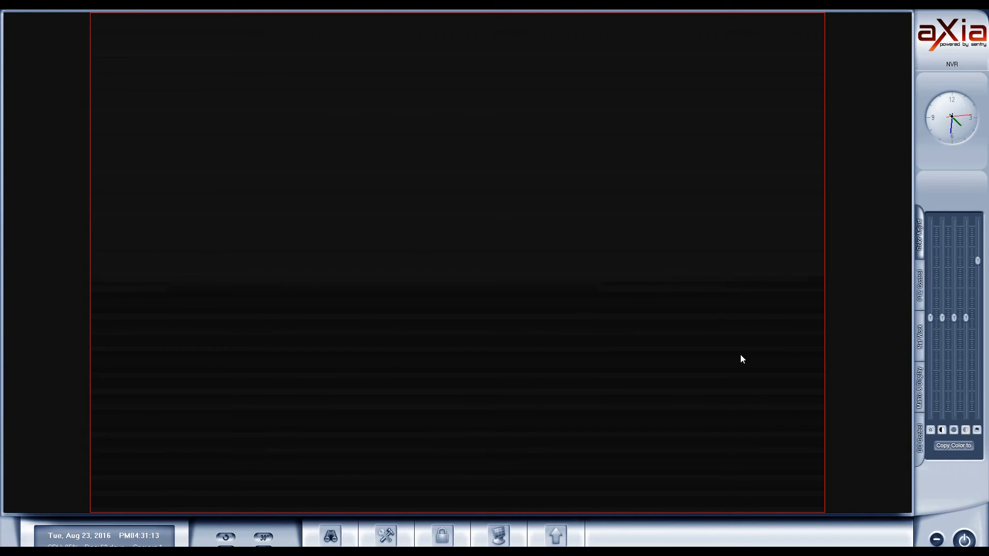
double_click(548, 199)
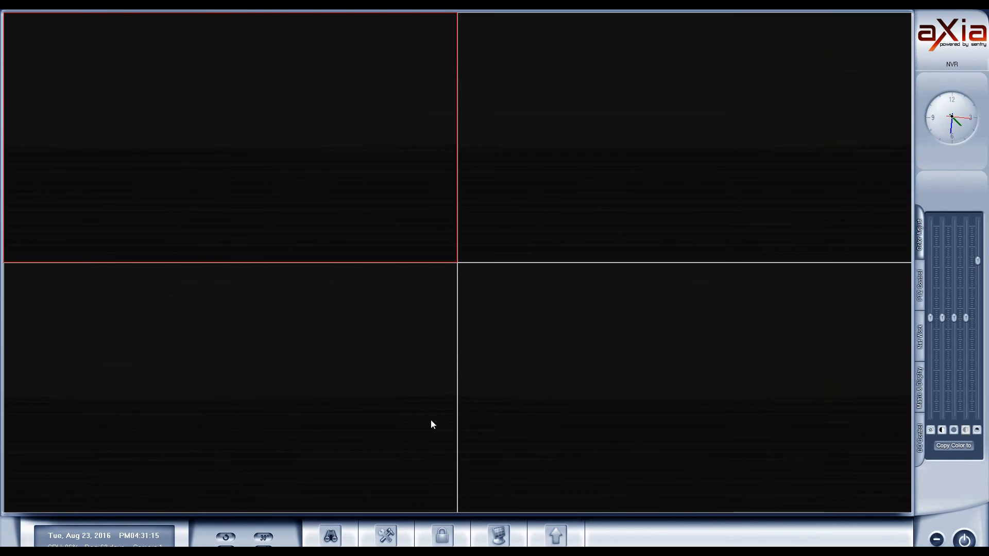
Modify the Outdoor camera to use First Stream as its video stream type and save the device list
left_click(564, 536)
left_click(585, 468)
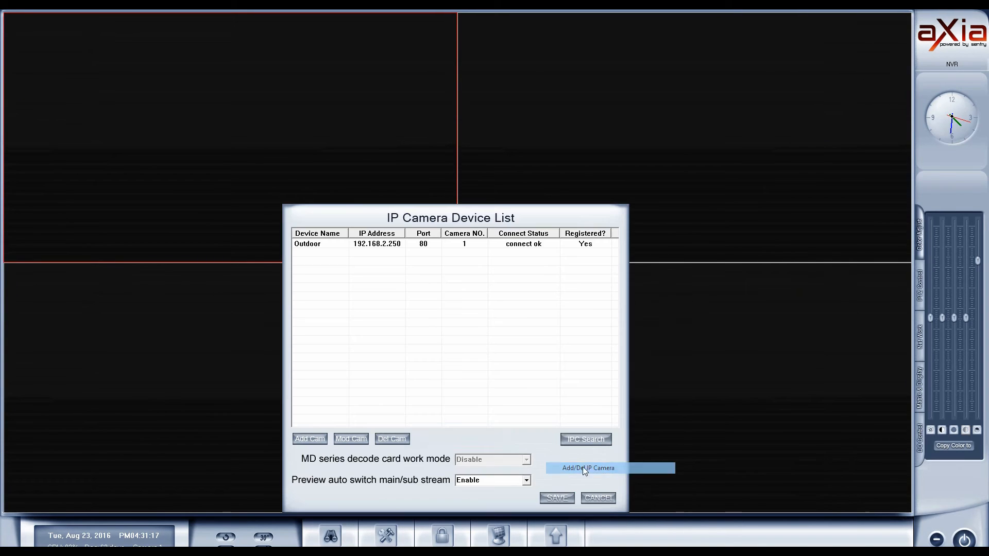
left_click(433, 246)
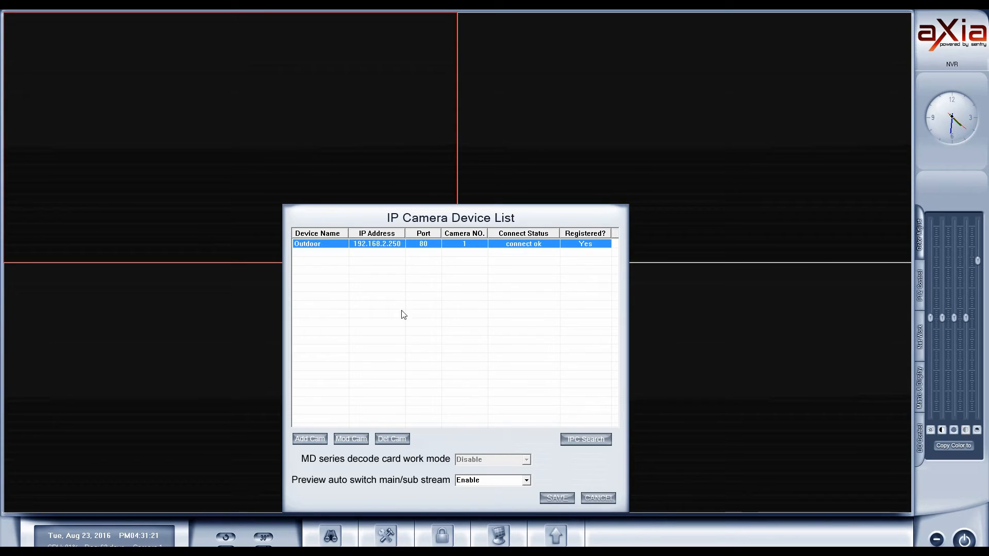
left_click(355, 440)
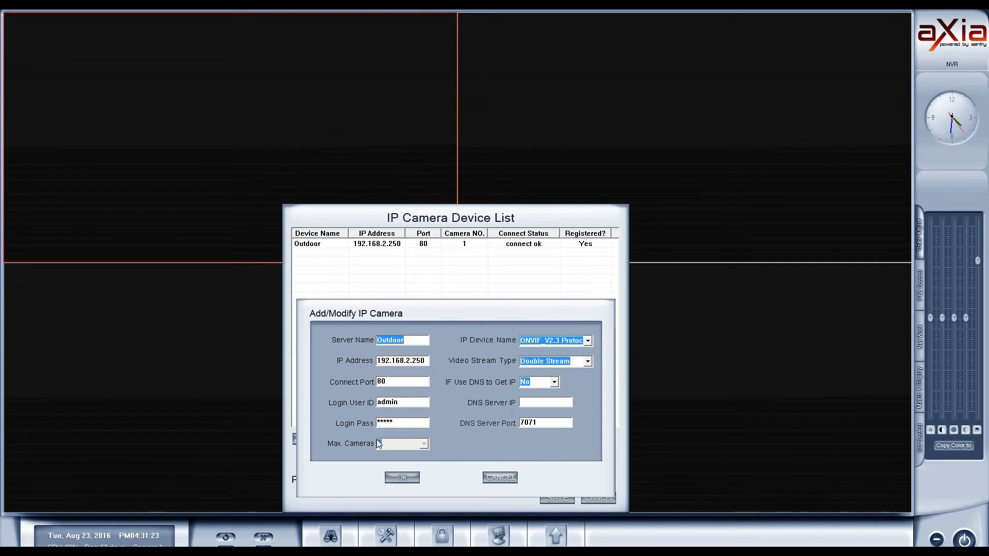
left_click(588, 362)
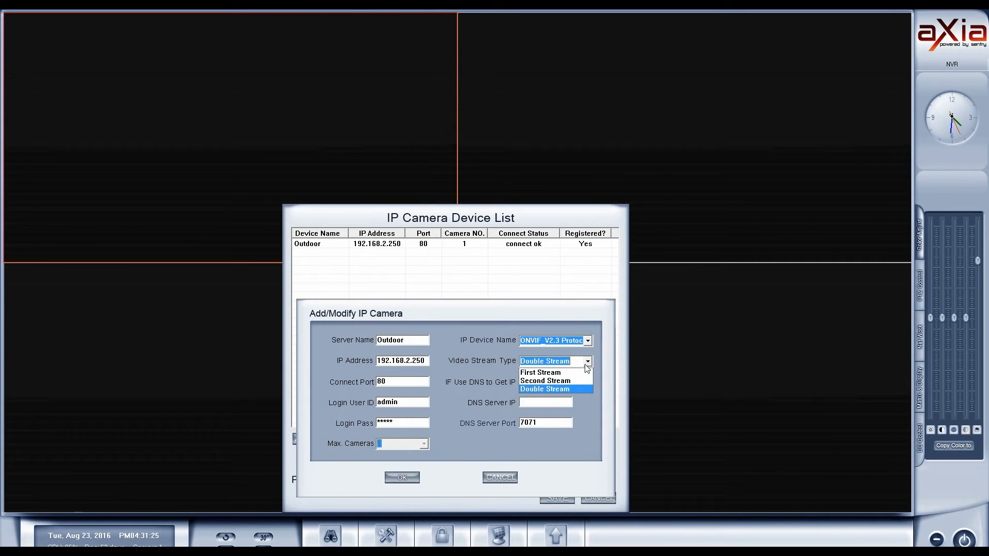
left_click(549, 374)
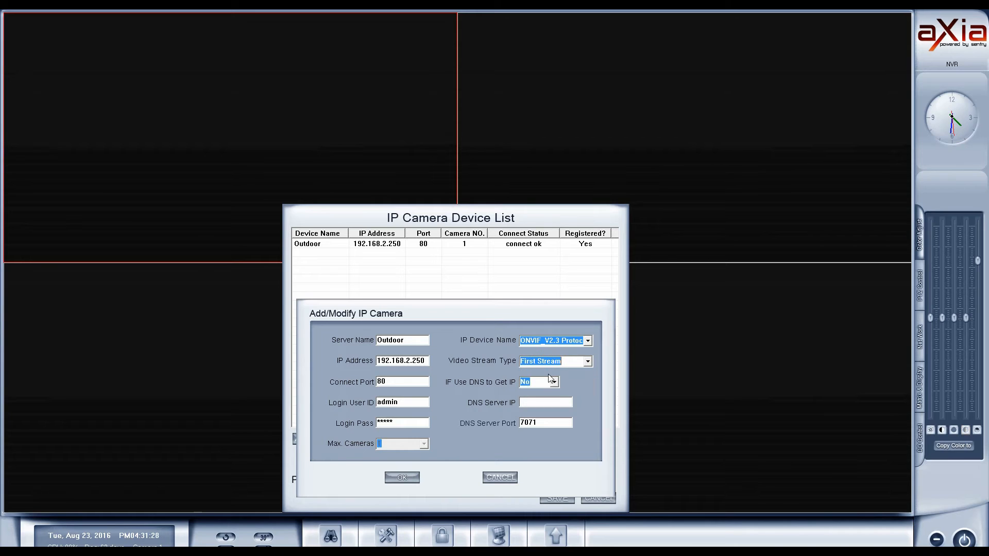
left_click(404, 479)
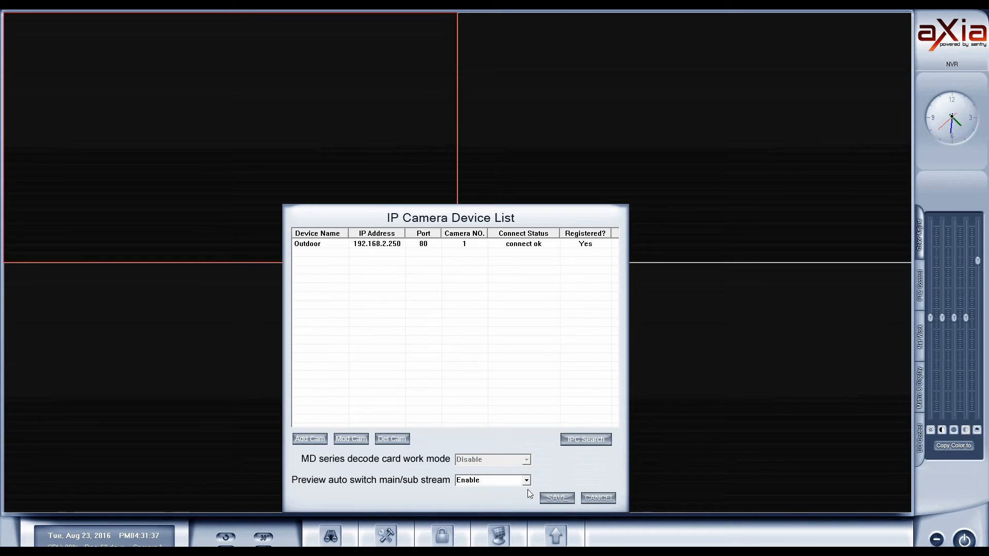
left_click(562, 498)
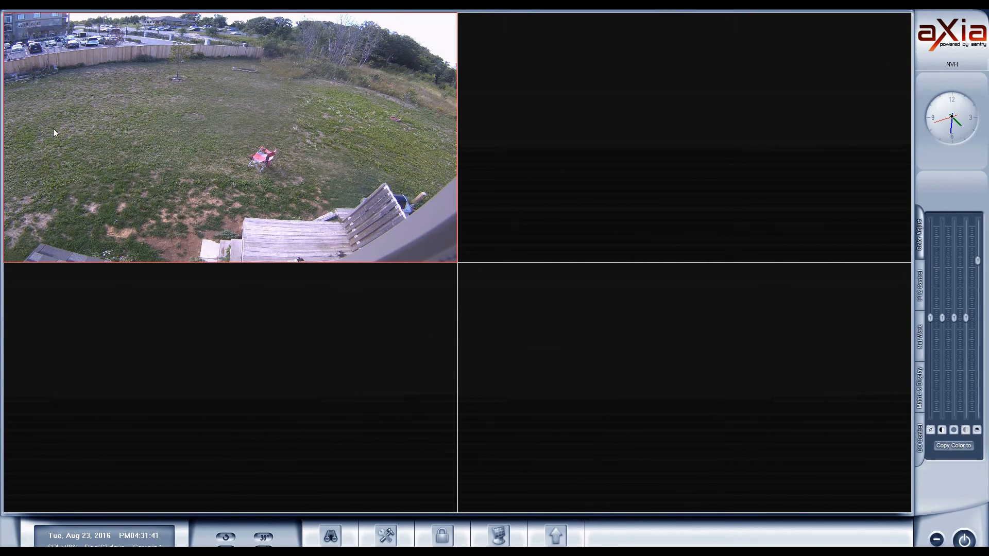
Enlarge the Outdoor camera's live view and open the motion detection settings in its video analysis setup
double_click(297, 162)
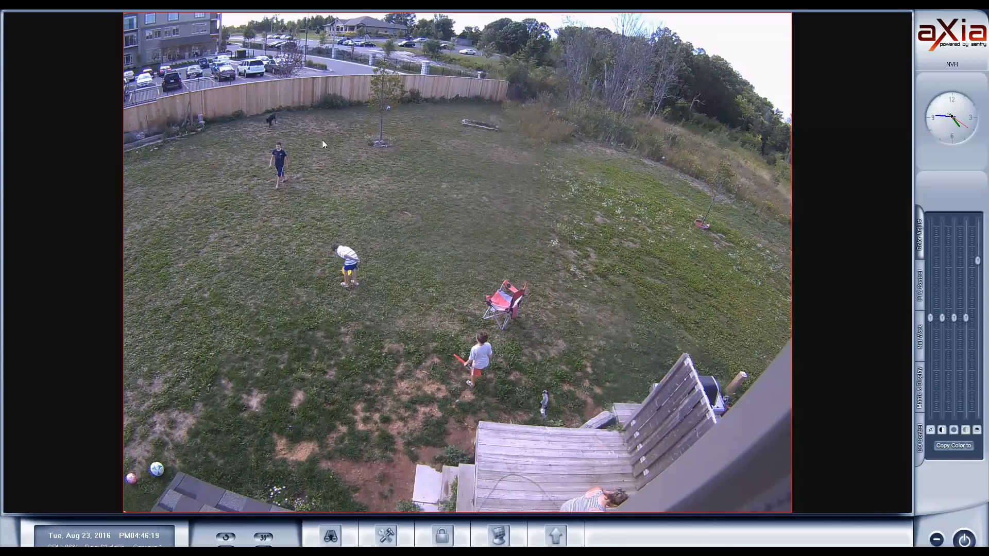
right_click(334, 118)
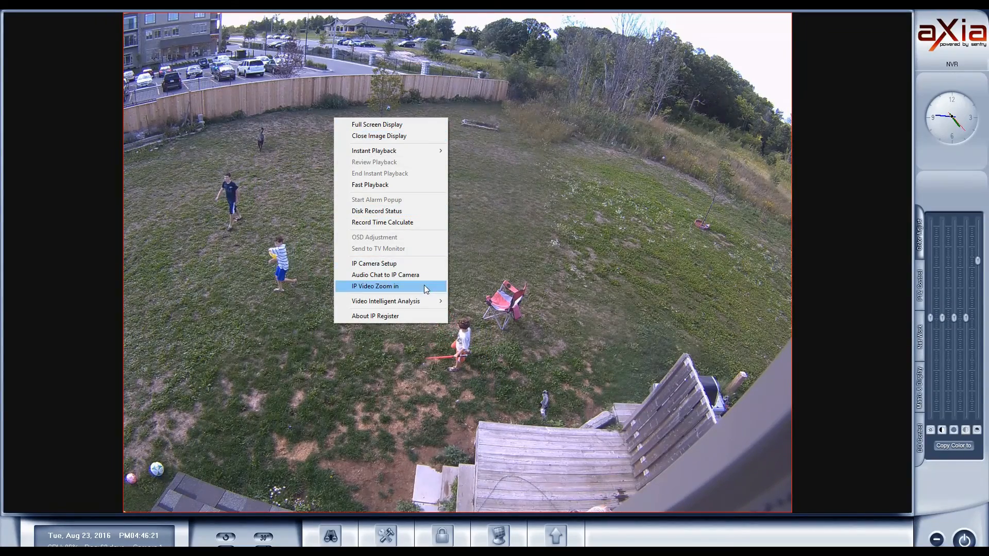
mouse_move(409, 305)
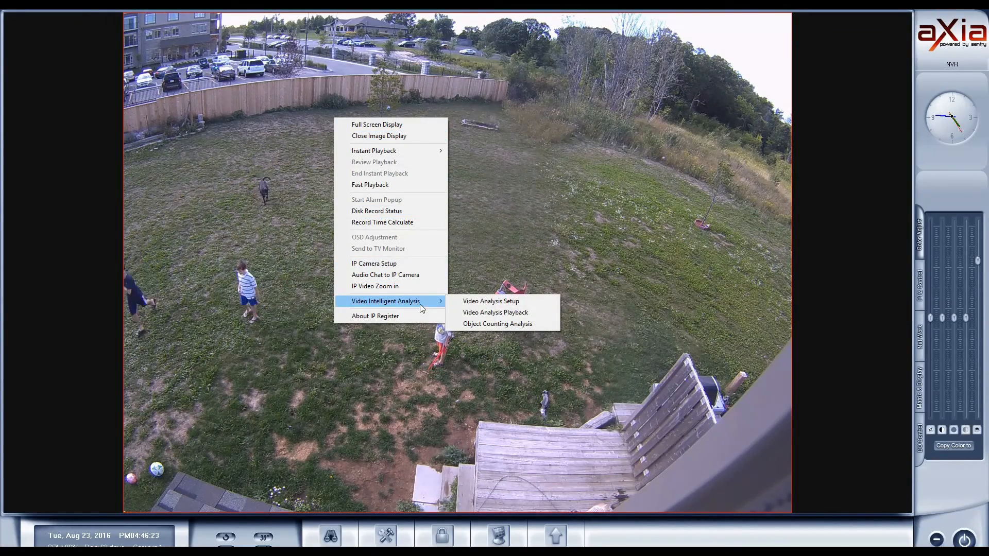
left_click(494, 304)
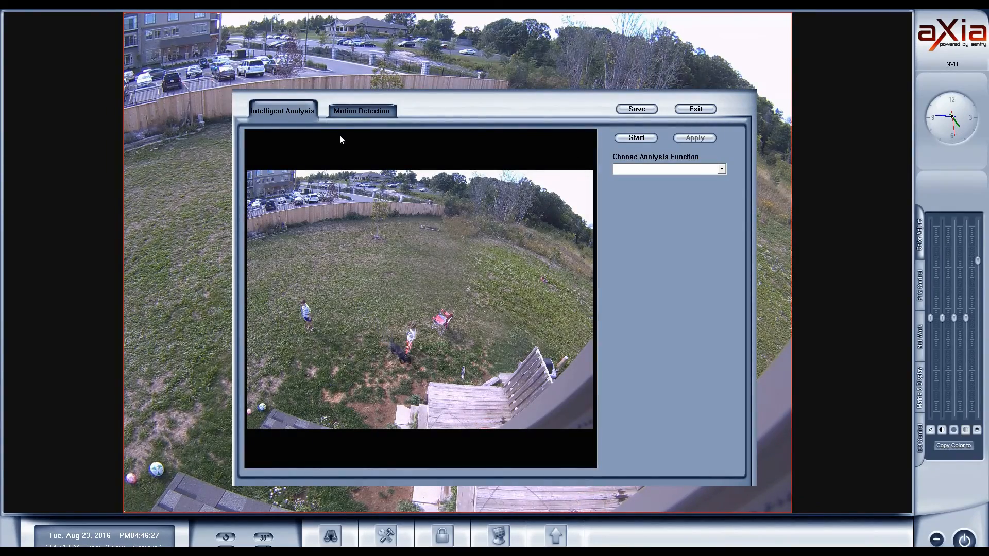
left_click(360, 110)
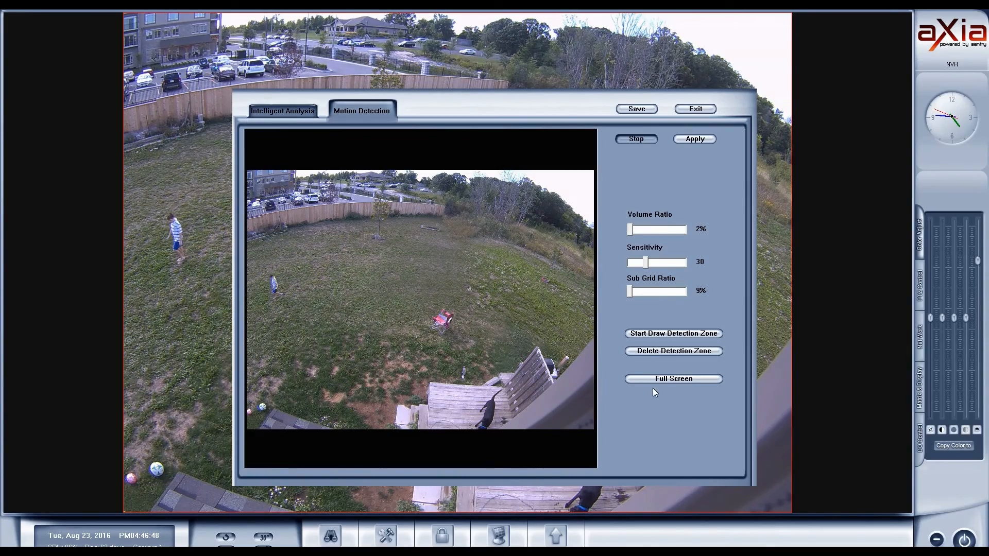
Draw a motion detection zone over the lawn from the fence to the deck, set sensitivity to 21 and exit the setup
left_click(681, 334)
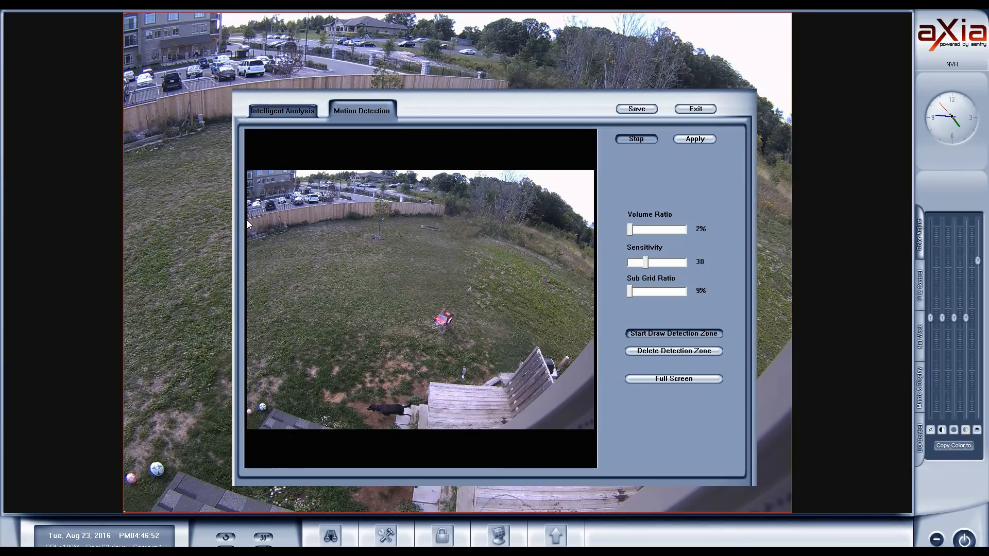
left_click_drag(261, 234, 473, 408)
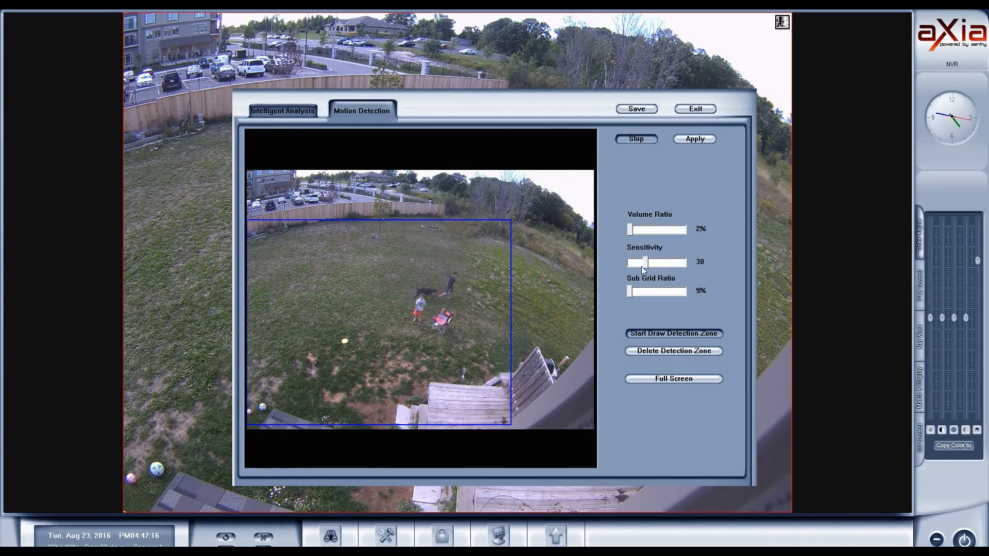
left_click_drag(646, 266, 639, 266)
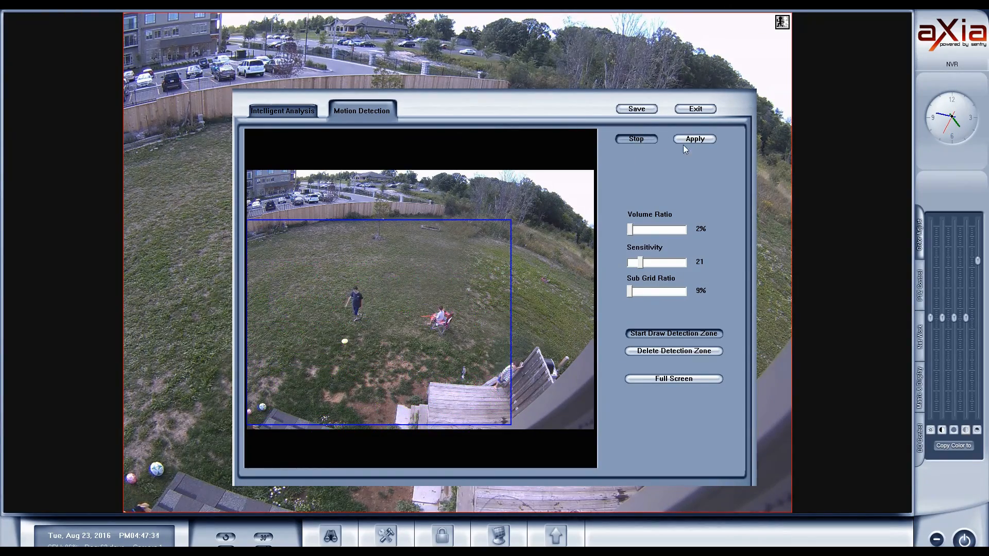
left_click(695, 109)
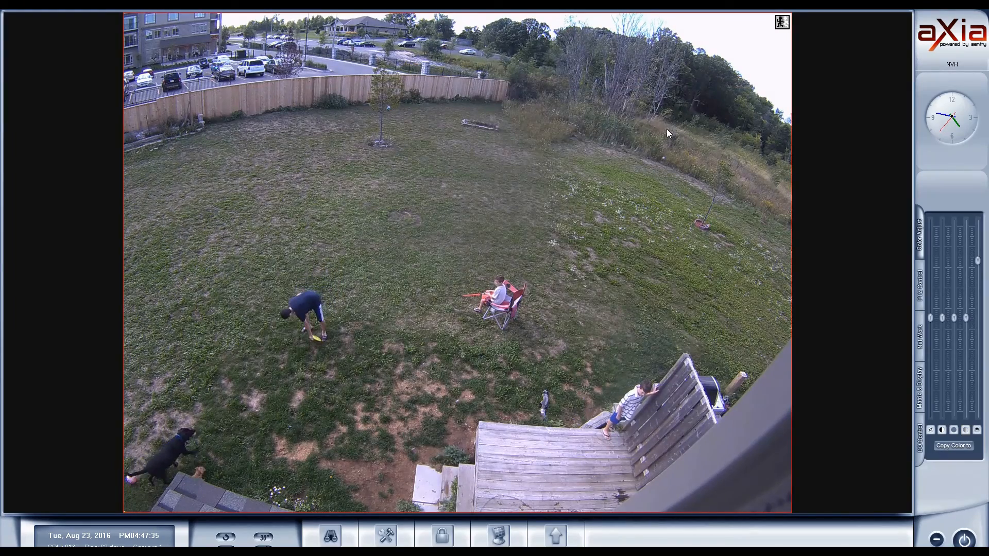